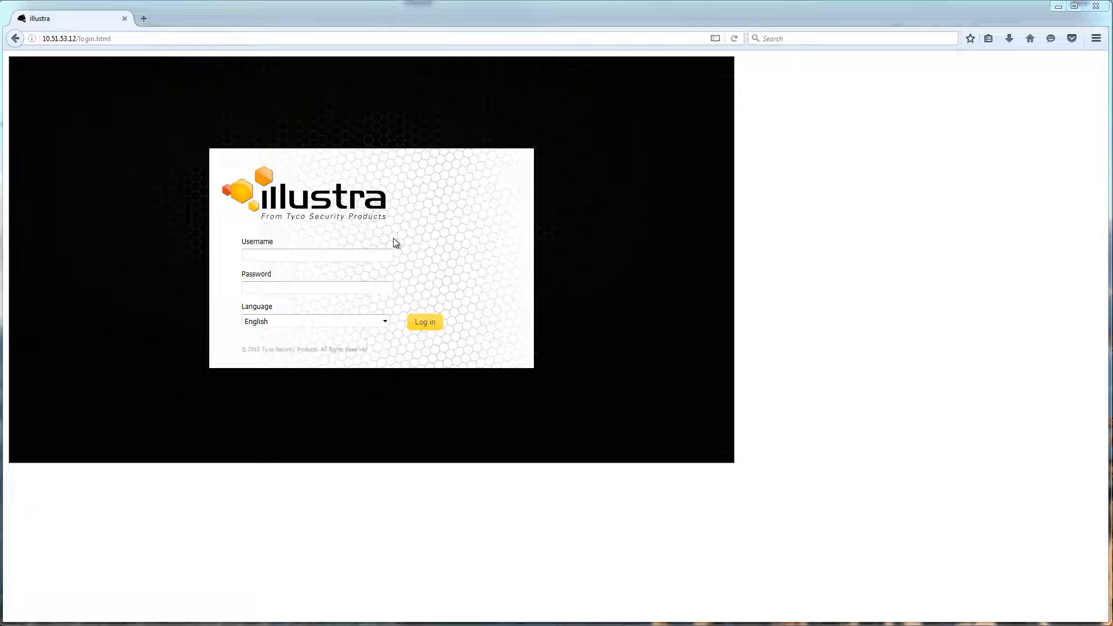
Step: Log in to the camera with the administrator username and password
{"action": "type", "text": "admin"}
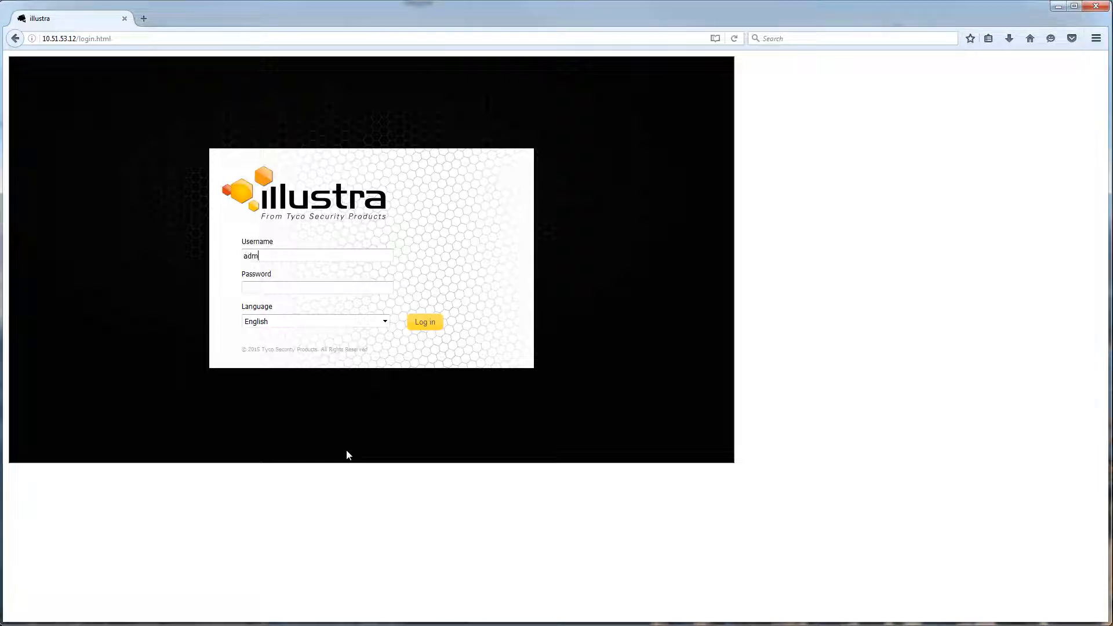
{"action": "key", "text": "Tab"}
{"action": "type", "text": "admin"}
{"action": "key", "text": "Return"}
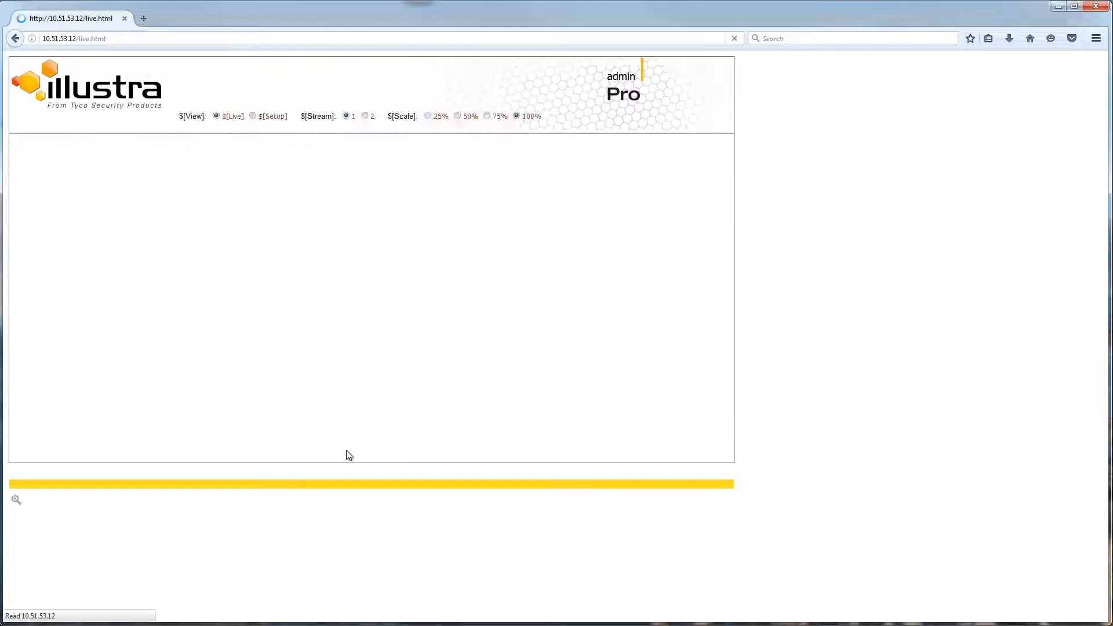
Step: Go to Setup and open Event and Actions to show the SMTP event settings
{"action": "left_click", "coordinate": [244, 117]}
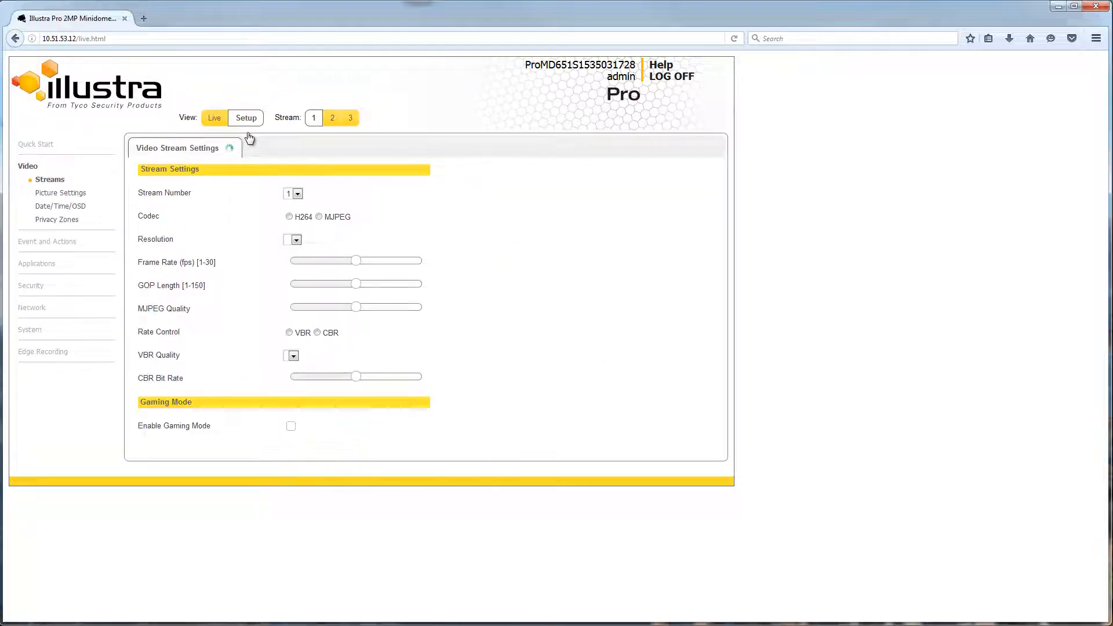
{"action": "left_click", "coordinate": [43, 243]}
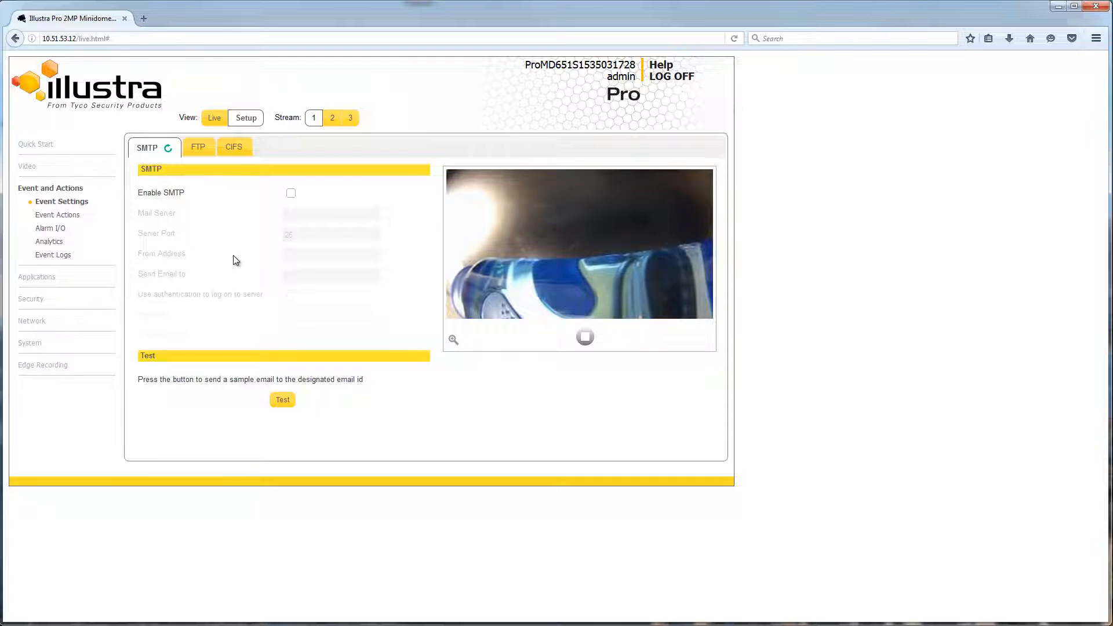
Step: Toggle Enable SMTP and Use authentication on and back off, then show the FTP settings
{"action": "left_click", "coordinate": [291, 193]}
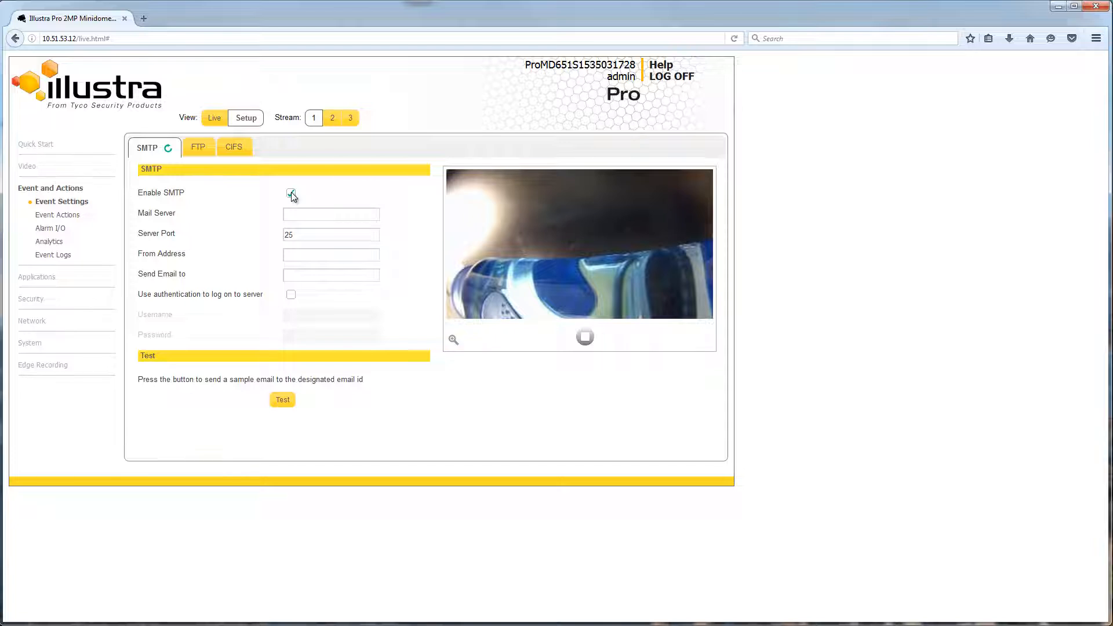
{"action": "left_click", "coordinate": [291, 297]}
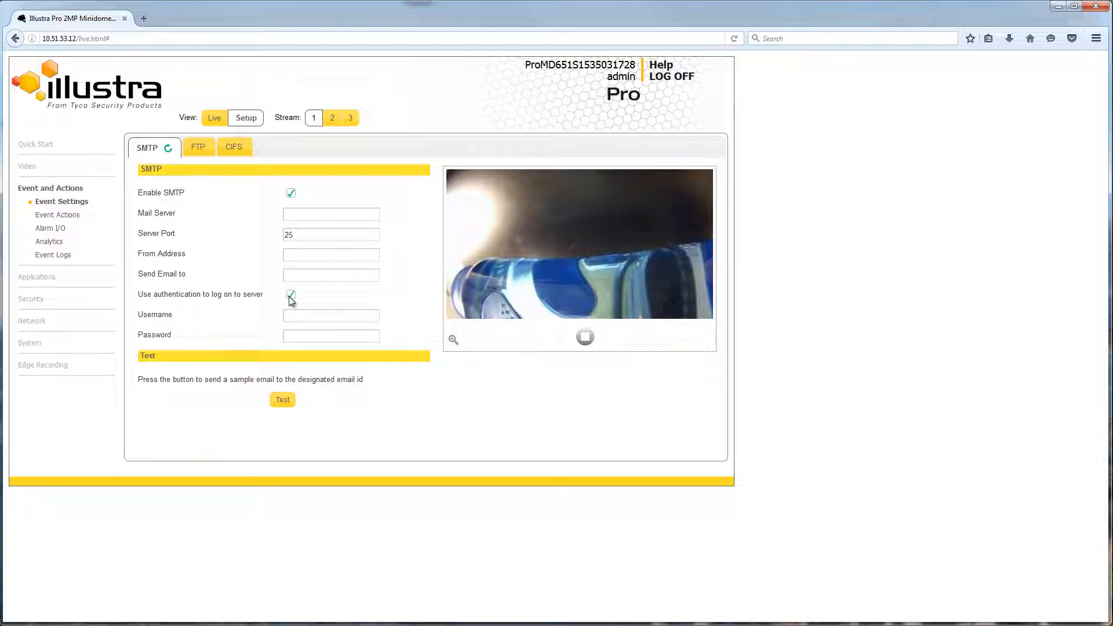
{"action": "left_click", "coordinate": [291, 297]}
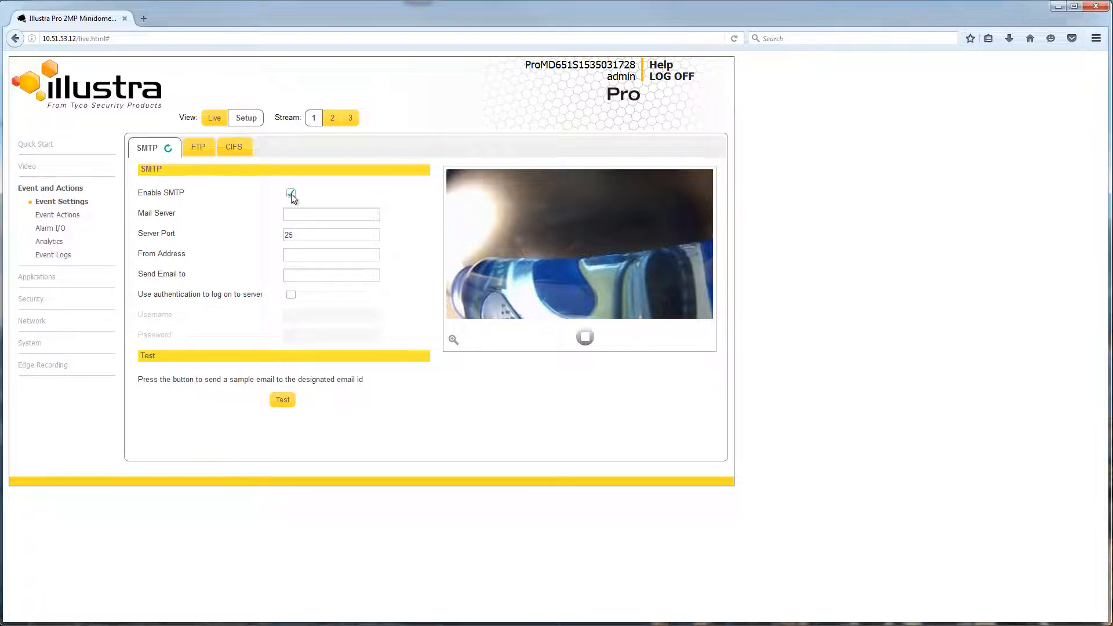
{"action": "left_click", "coordinate": [290, 193]}
{"action": "left_click", "coordinate": [198, 147]}
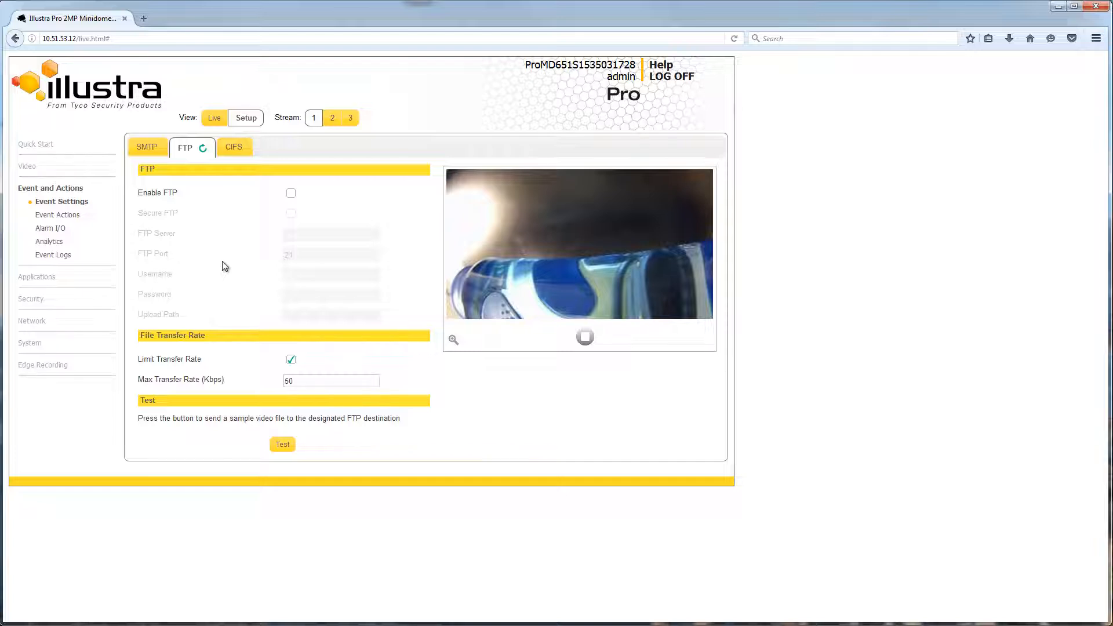
Step: Toggle Enable FTP on and back off, leaving it disabled, then show the CIFS settings
{"action": "left_click", "coordinate": [291, 195]}
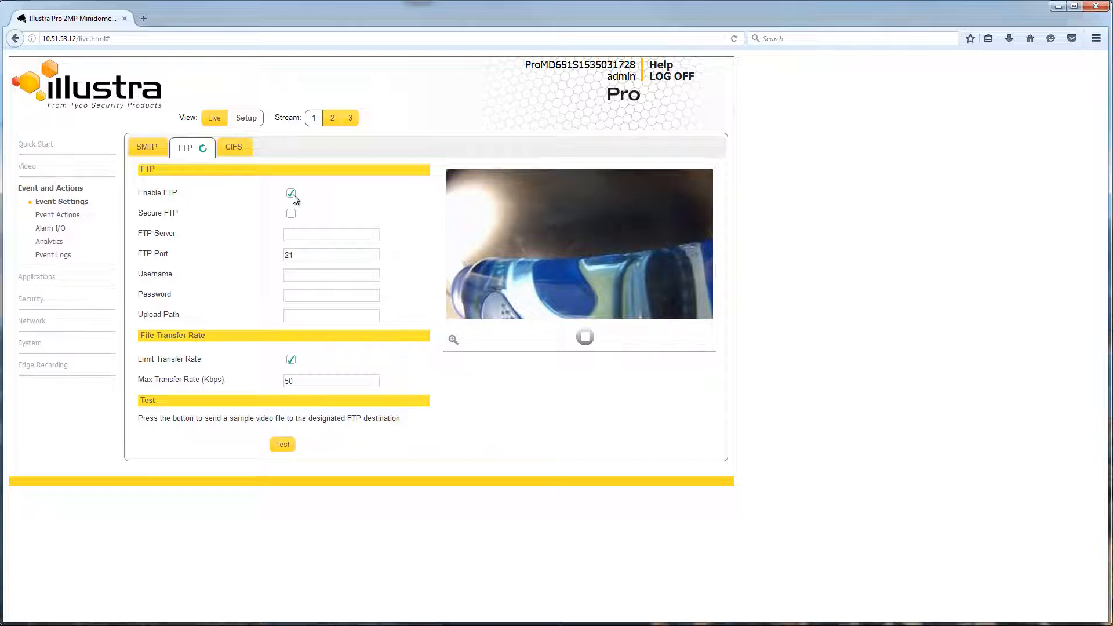
{"action": "left_click", "coordinate": [291, 193]}
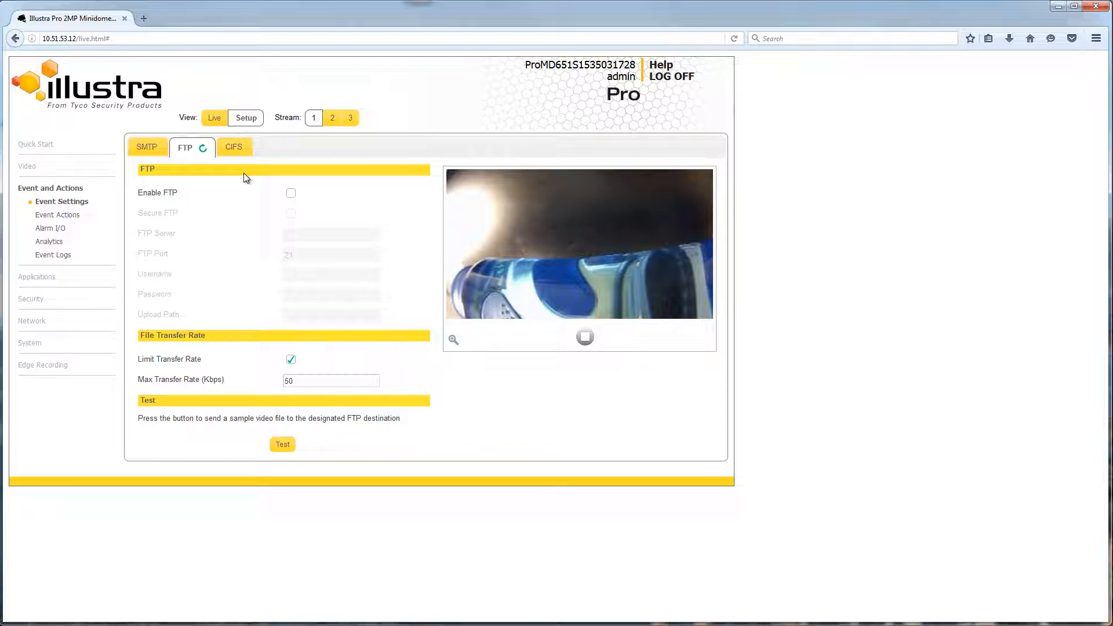
{"action": "left_click", "coordinate": [234, 148]}
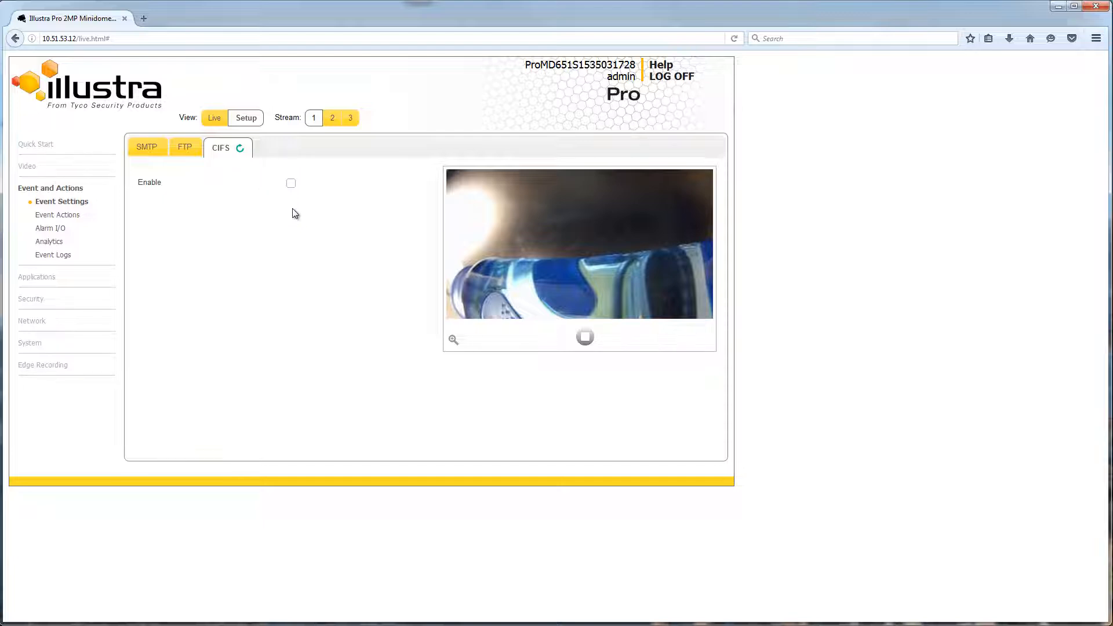
{"action": "left_click", "coordinate": [291, 183]}
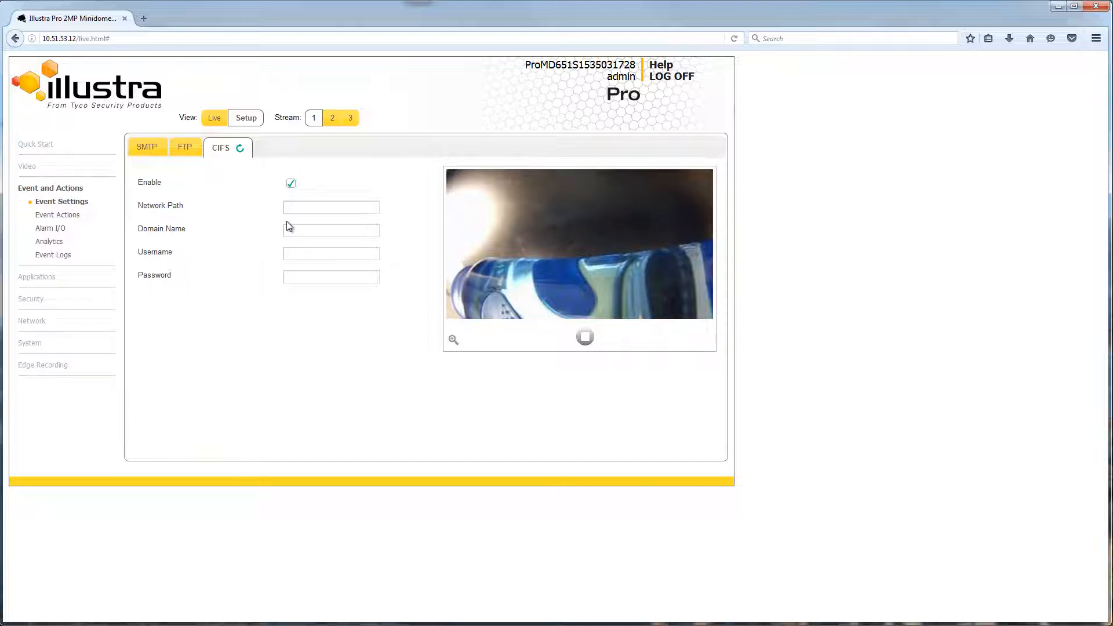
{"action": "left_click", "coordinate": [290, 185]}
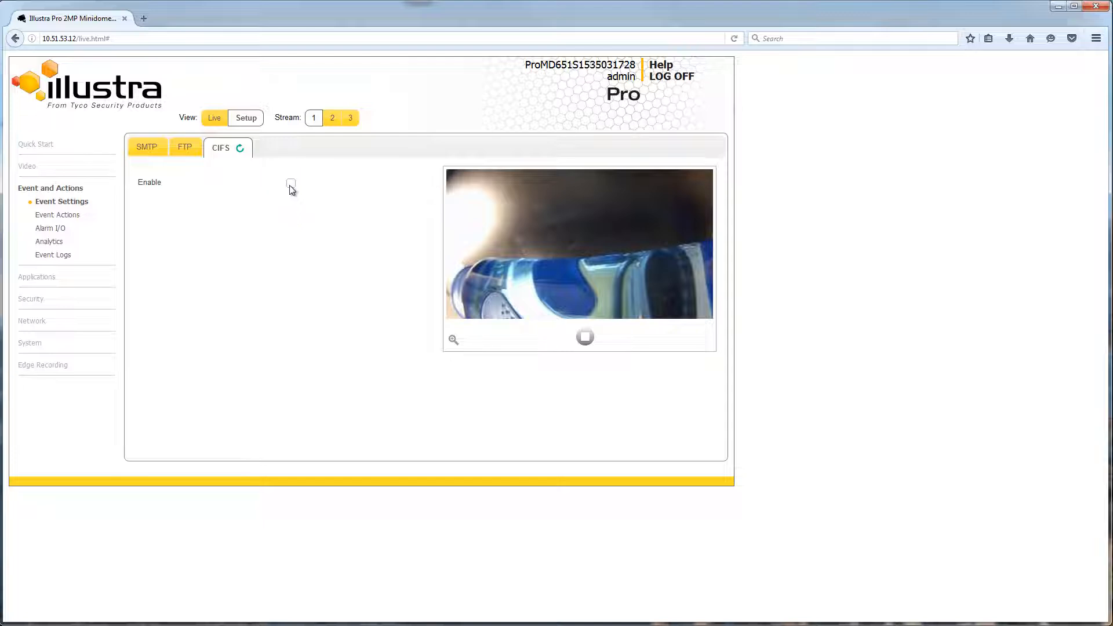
Step: Review the Event Actions list, then go to the Alarm I/O settings
{"action": "left_click", "coordinate": [52, 220]}
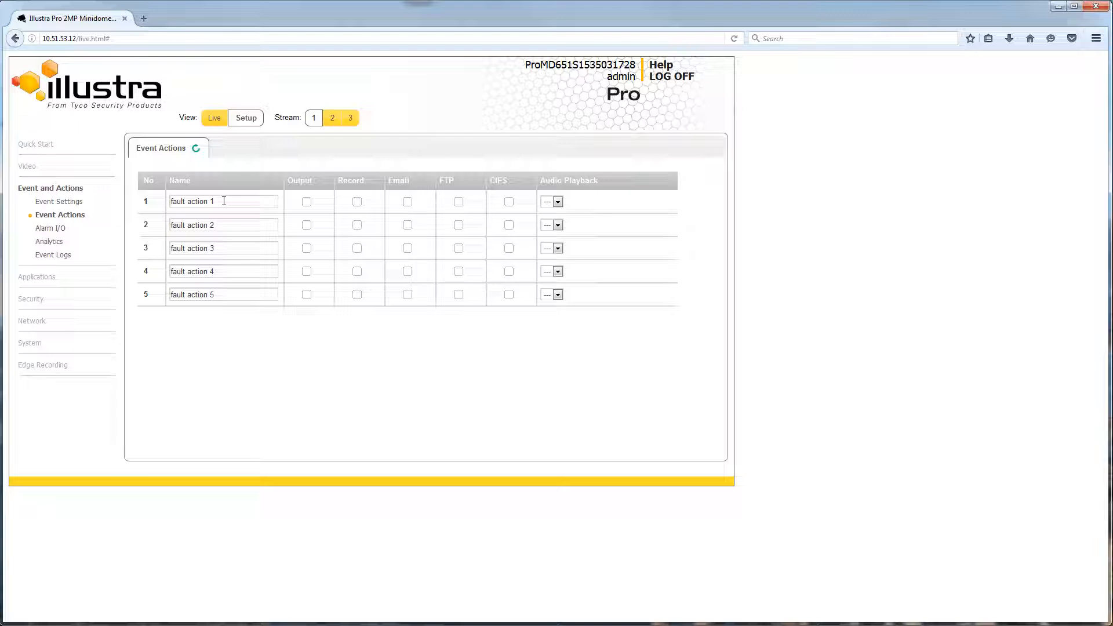
{"action": "left_click", "coordinate": [63, 230]}
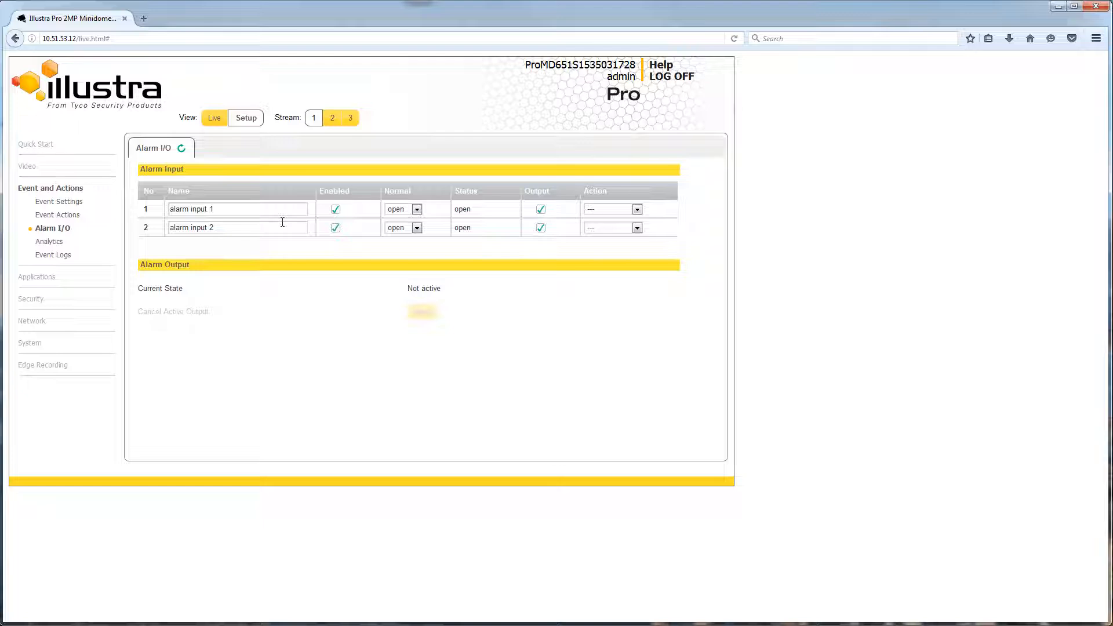
Step: Check alarm input 1's Normal and Action choices without changing them, then go to Analytics
{"action": "left_click", "coordinate": [413, 210]}
{"action": "left_click", "coordinate": [637, 209]}
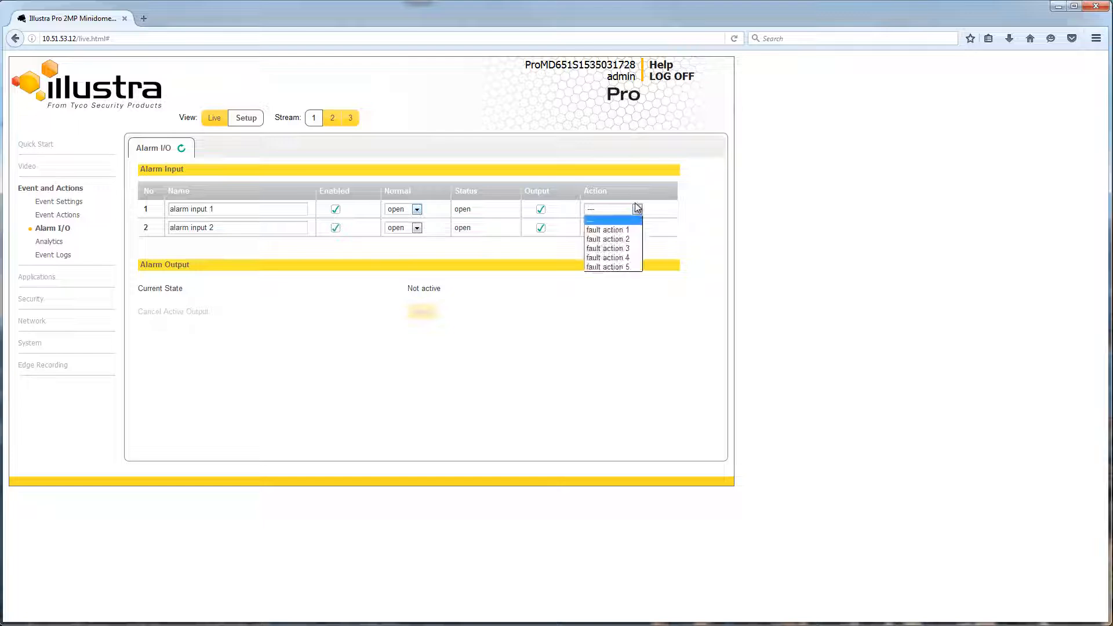
{"action": "left_click", "coordinate": [637, 208]}
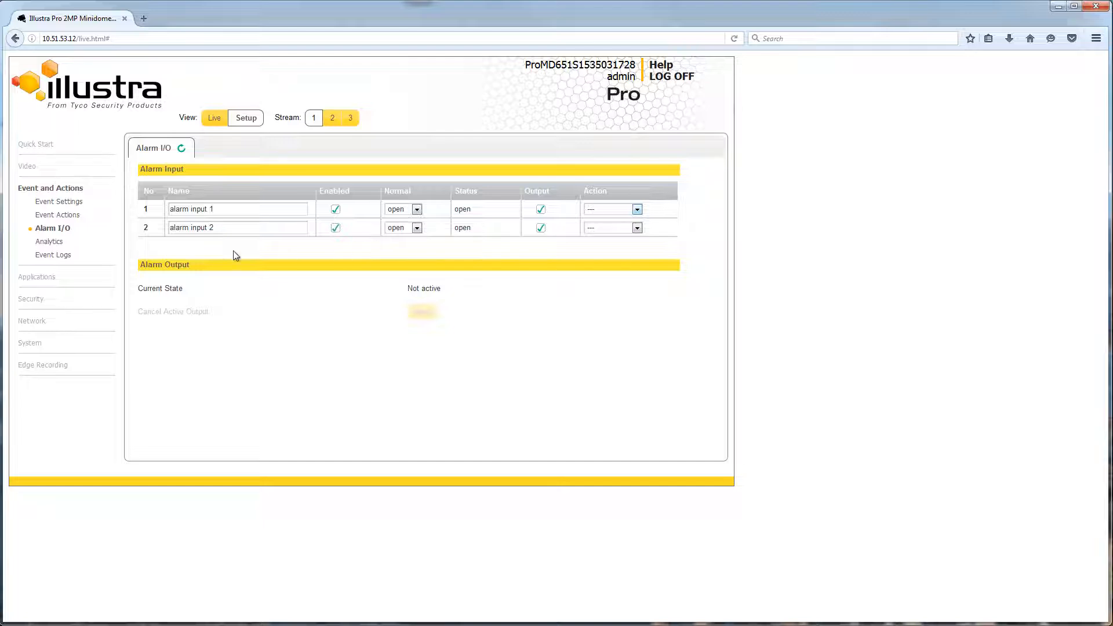
{"action": "left_click", "coordinate": [93, 242]}
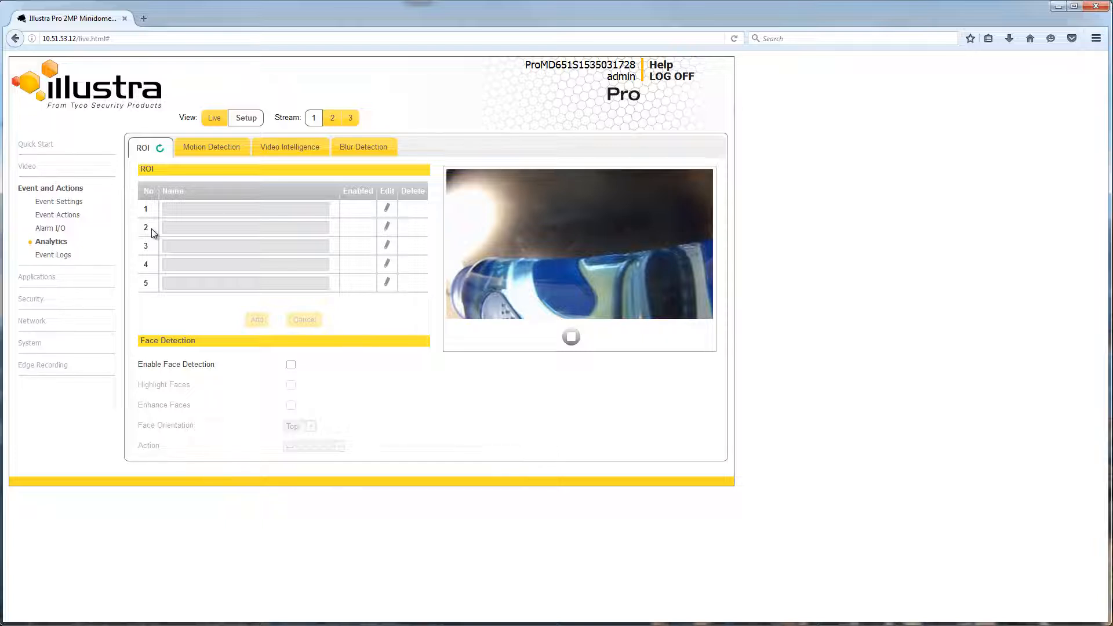
Step: Add region of interest 1 named 'region' over the upper-left part of the picture
{"action": "left_click", "coordinate": [386, 208]}
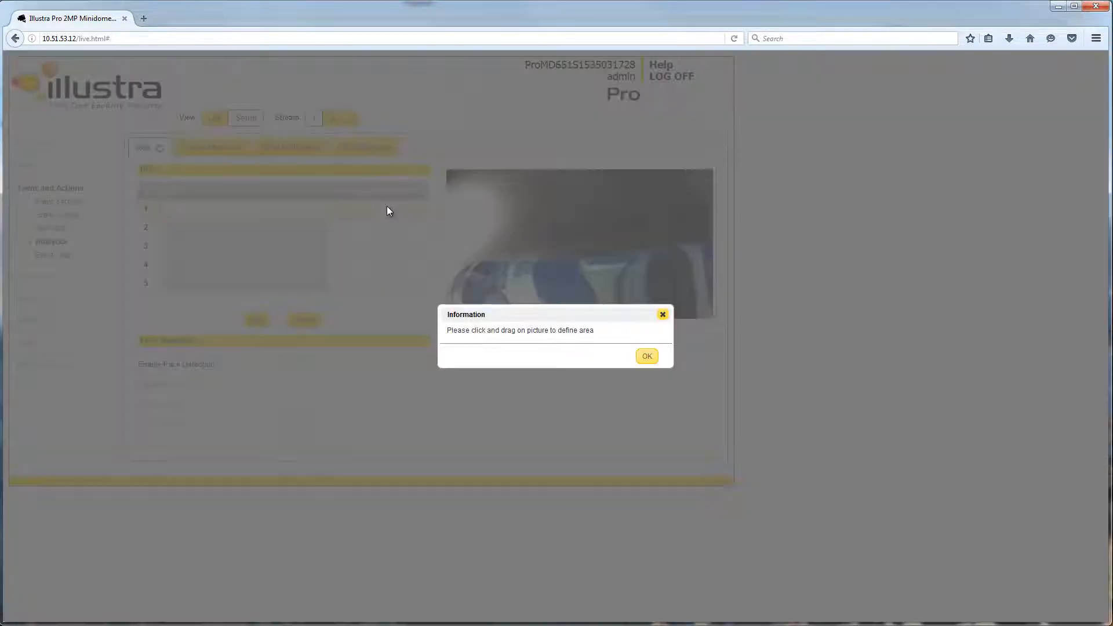
{"action": "left_click", "coordinate": [645, 355]}
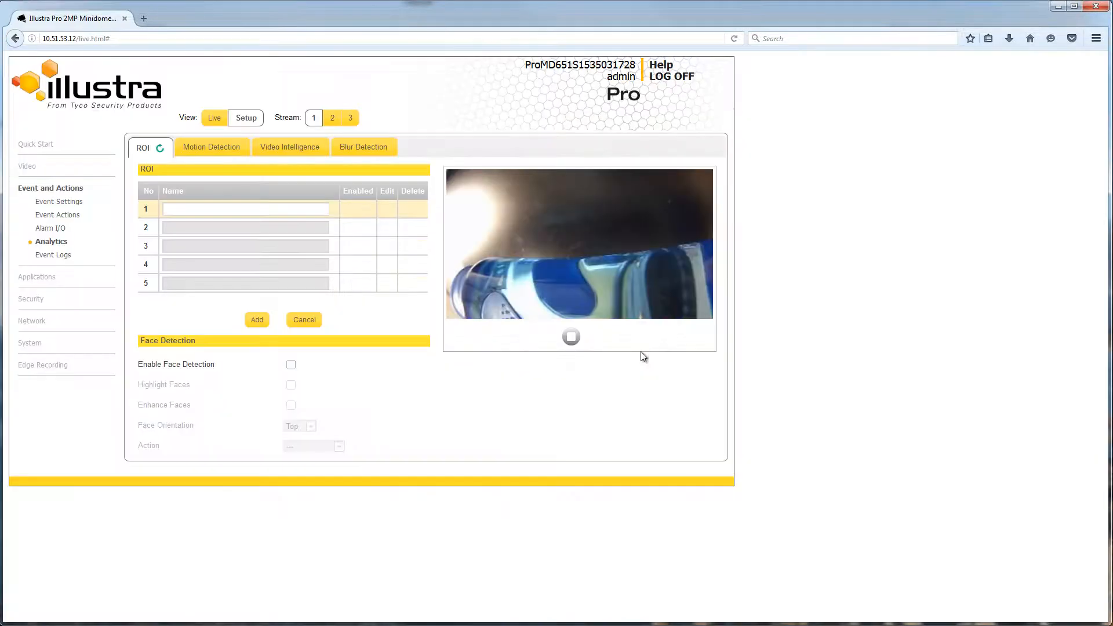
{"action": "left_click_drag", "start_coordinate": [470, 194], "coordinate": [569, 264]}
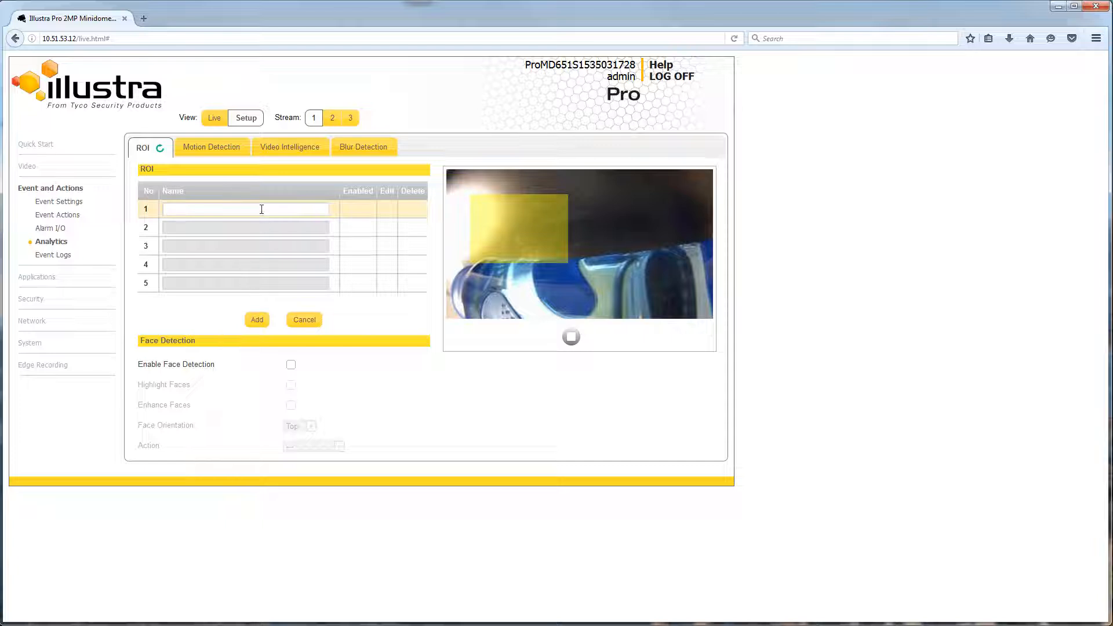
{"action": "type", "text": "region 1"}
{"action": "left_click", "coordinate": [259, 320]}
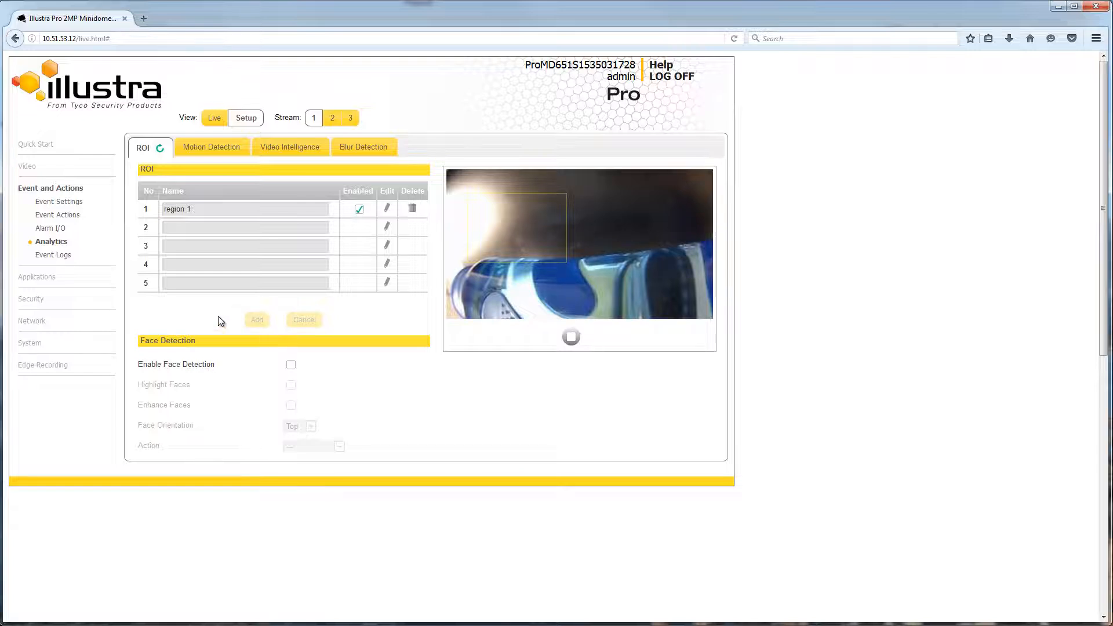
Step: Keep face orientation Top and action ---, then leave face detection turned off
{"action": "left_click", "coordinate": [292, 365]}
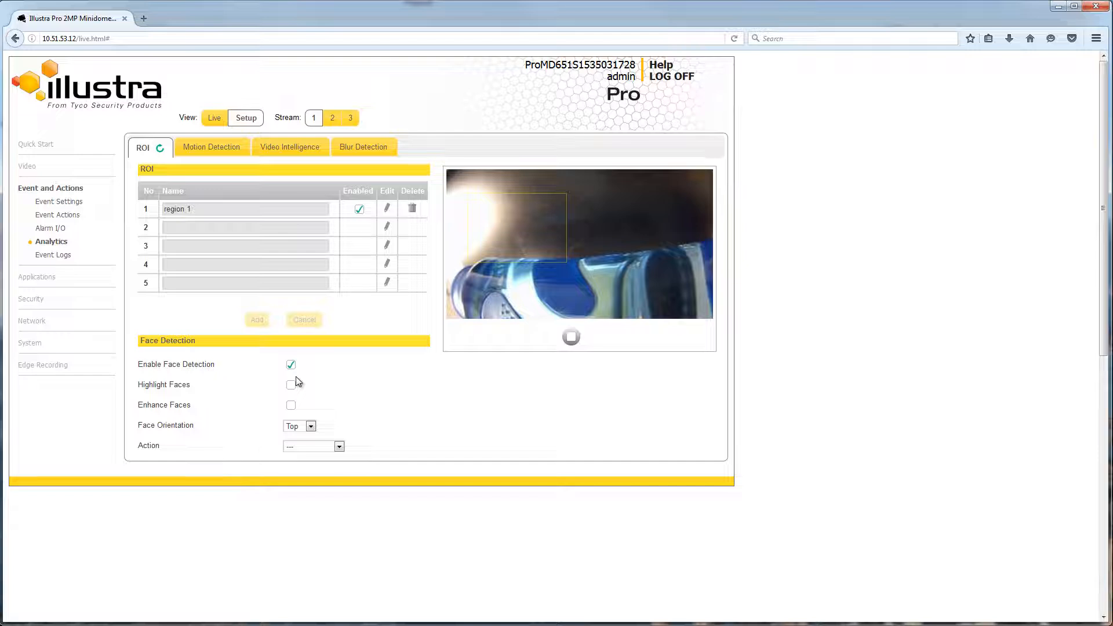
{"action": "left_click", "coordinate": [296, 429]}
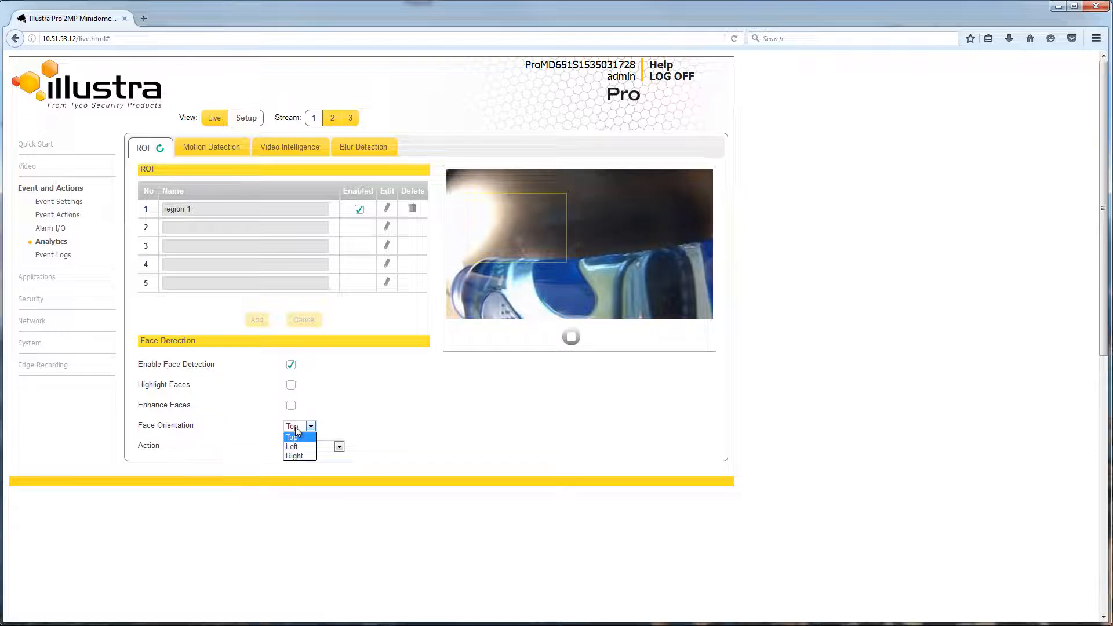
{"action": "left_click", "coordinate": [297, 430]}
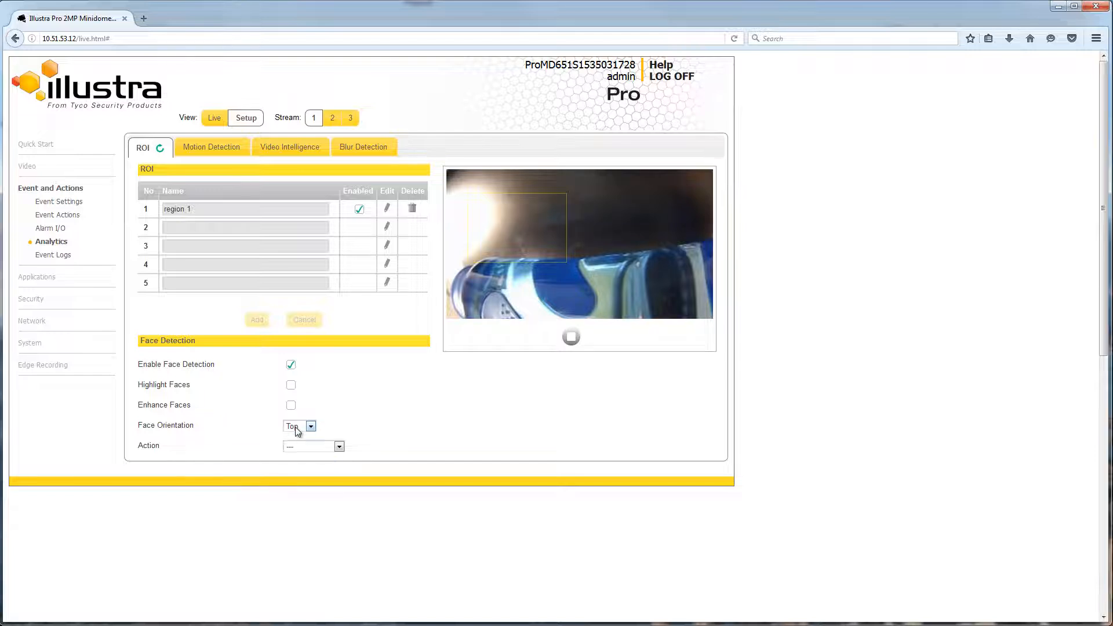
{"action": "left_click", "coordinate": [339, 447]}
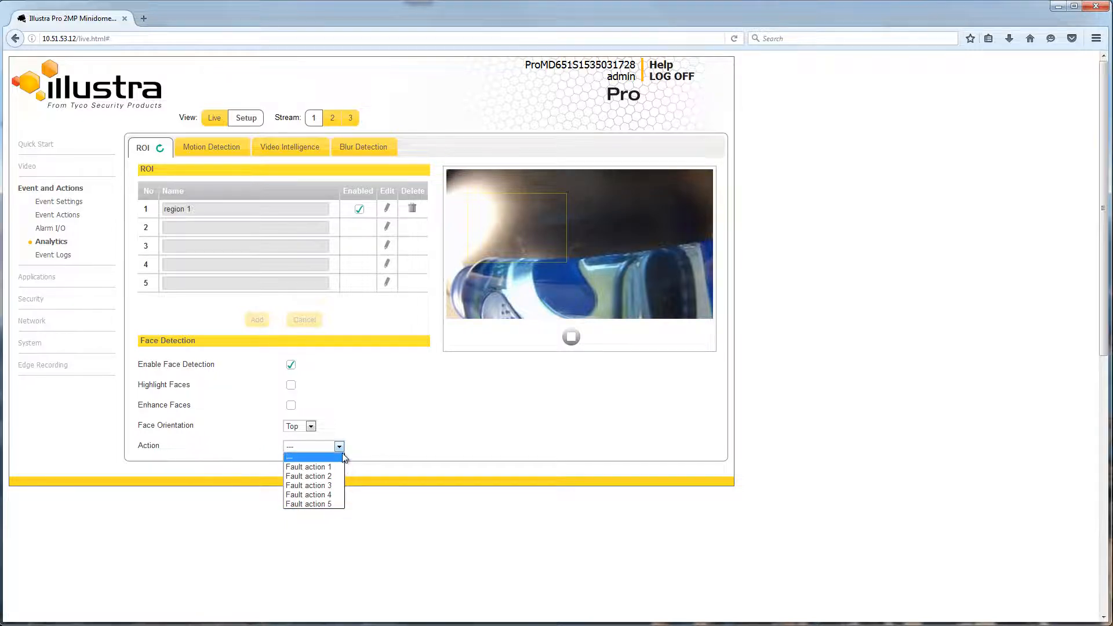
{"action": "left_click", "coordinate": [342, 449]}
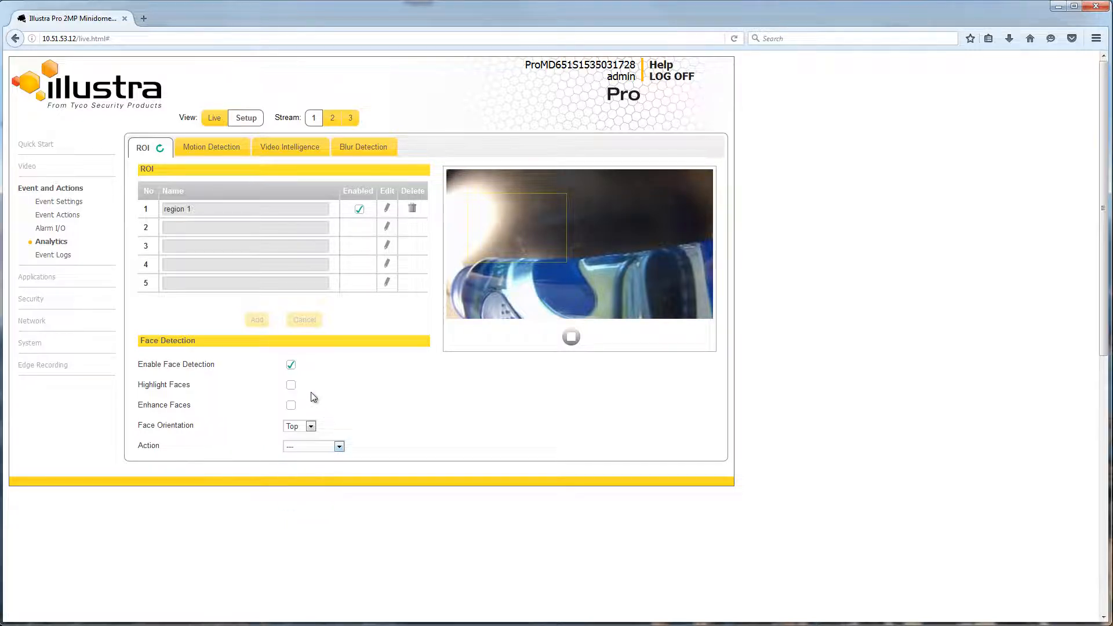
{"action": "left_click", "coordinate": [291, 365]}
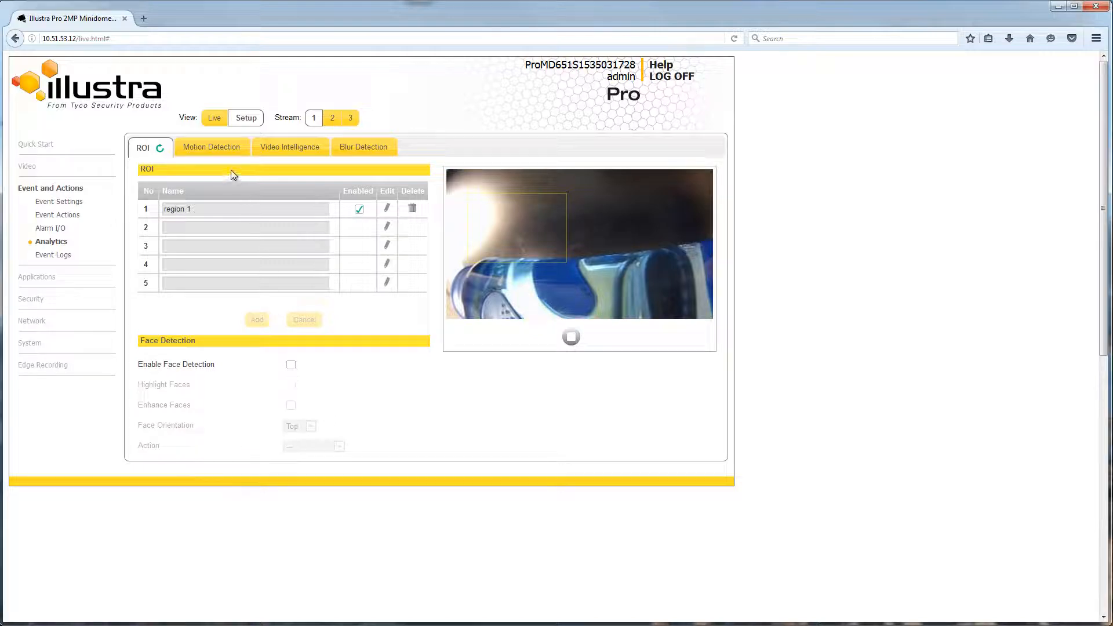
Step: Draw a motion detection region in the video's upper right, keep Action at ---, and apply
{"action": "left_click", "coordinate": [212, 152]}
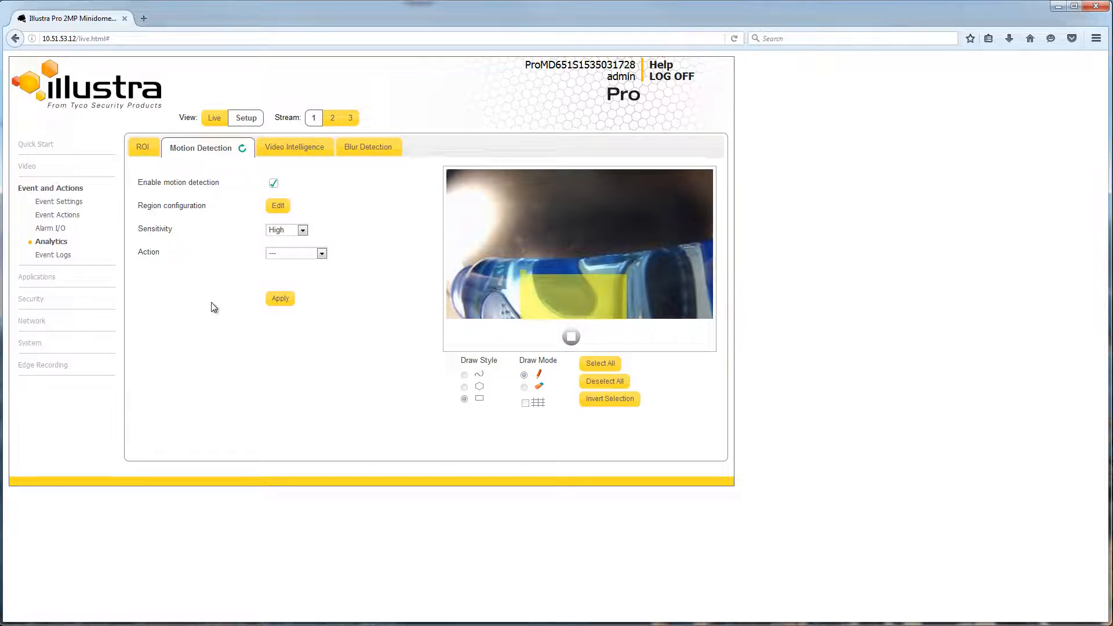
{"action": "left_click", "coordinate": [279, 207]}
{"action": "left_click", "coordinate": [652, 355]}
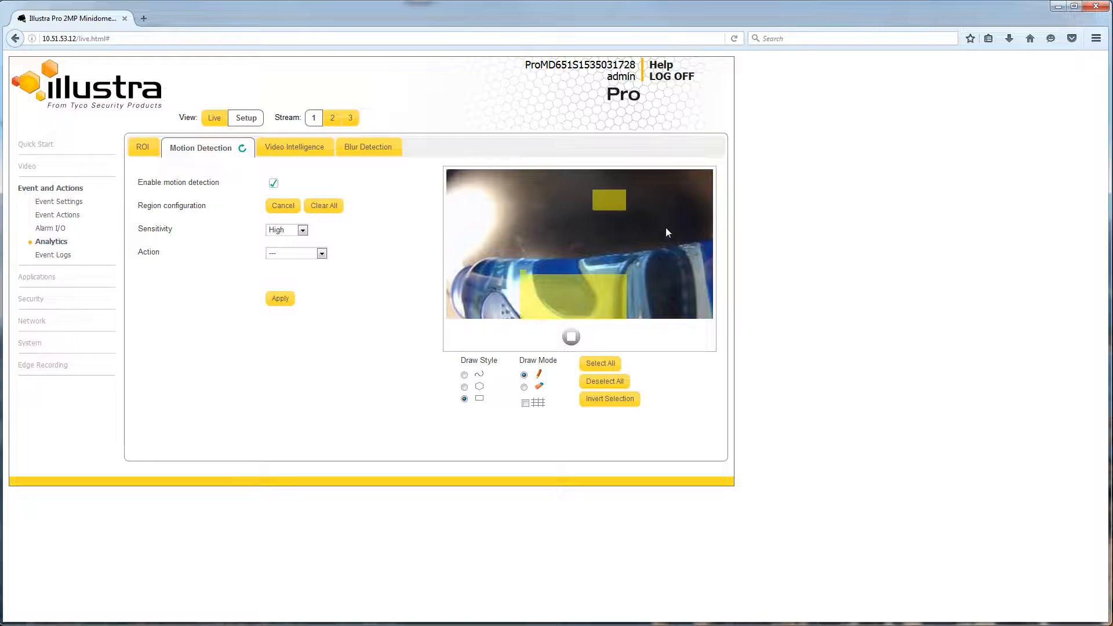
{"action": "left_click_drag", "start_coordinate": [666, 232], "coordinate": [672, 234]}
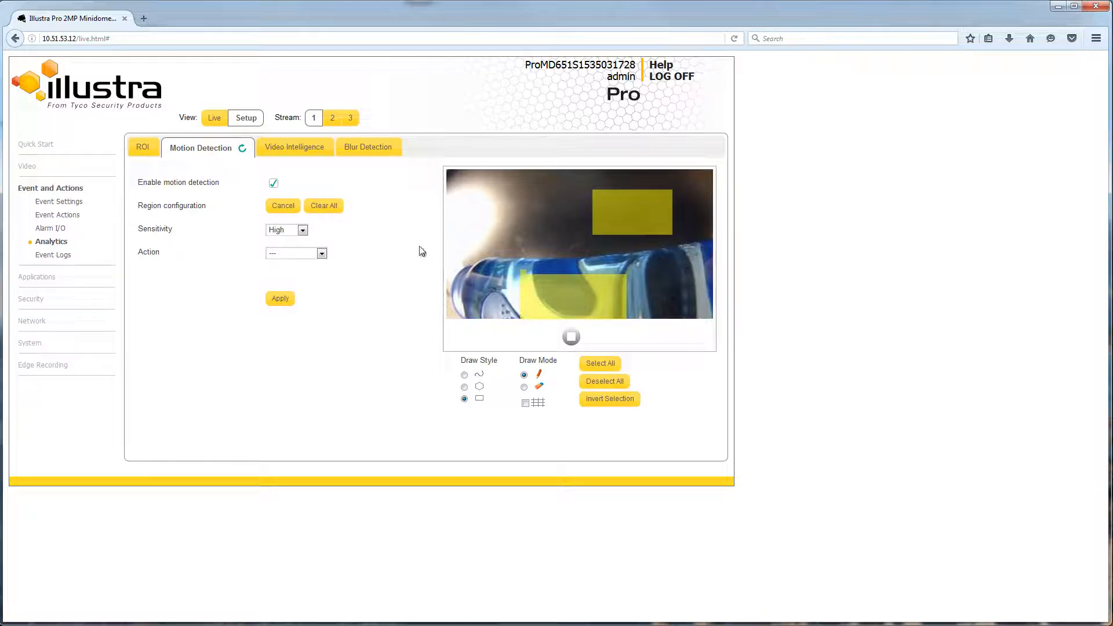
{"action": "left_click", "coordinate": [324, 253]}
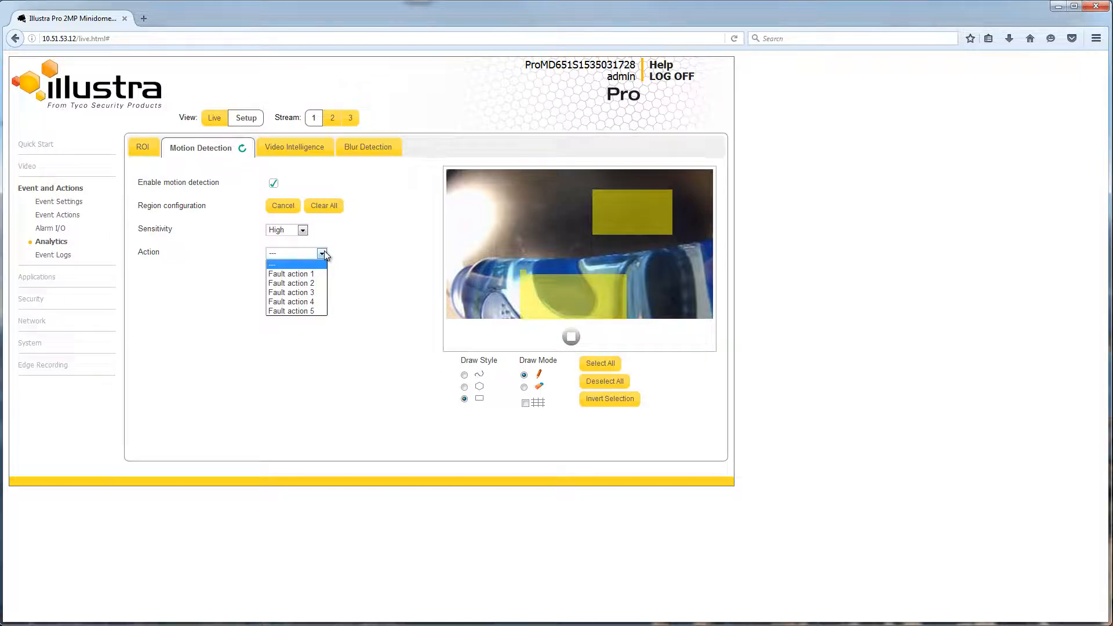
{"action": "left_click", "coordinate": [324, 253]}
{"action": "left_click", "coordinate": [281, 298]}
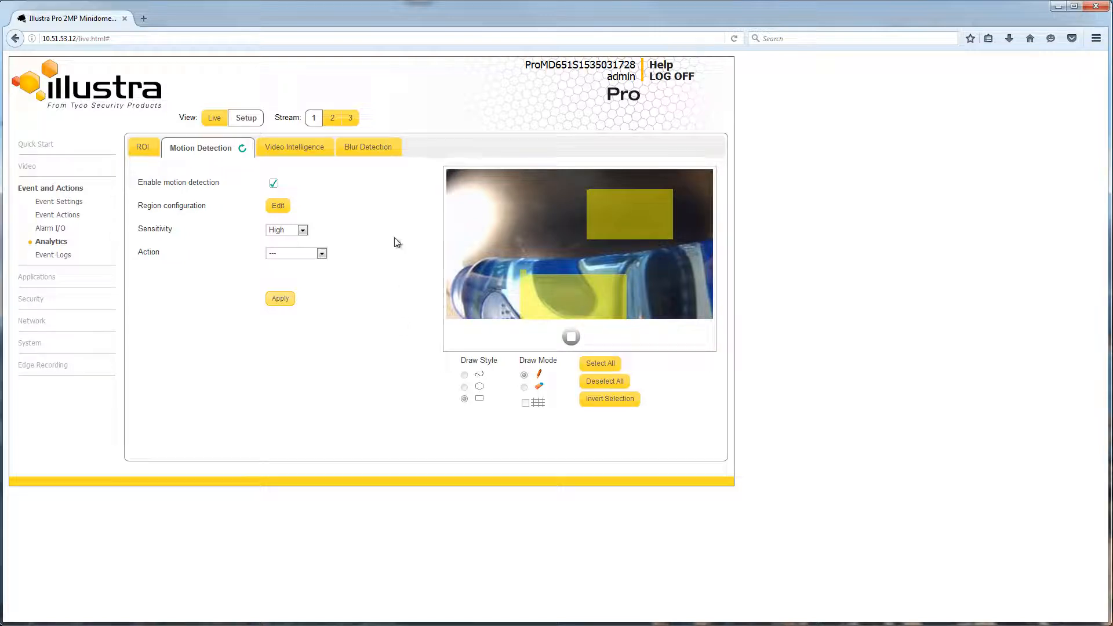
Step: Enable Video Intelligence and start a new rule, entering its name
{"action": "left_click", "coordinate": [289, 148]}
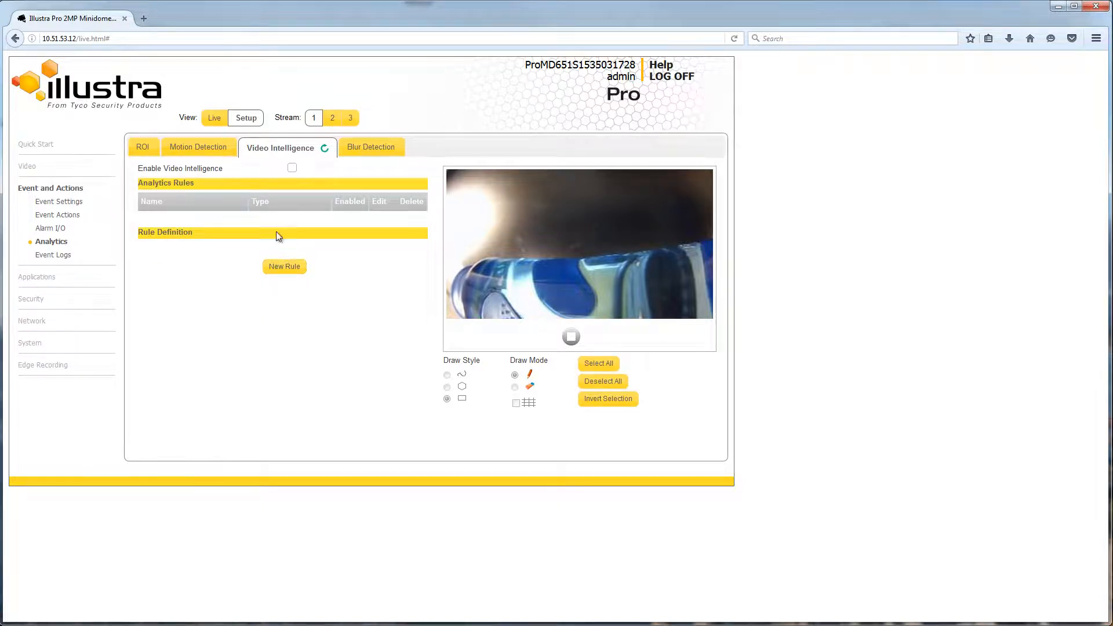
{"action": "left_click", "coordinate": [292, 168]}
{"action": "left_click", "coordinate": [285, 267]}
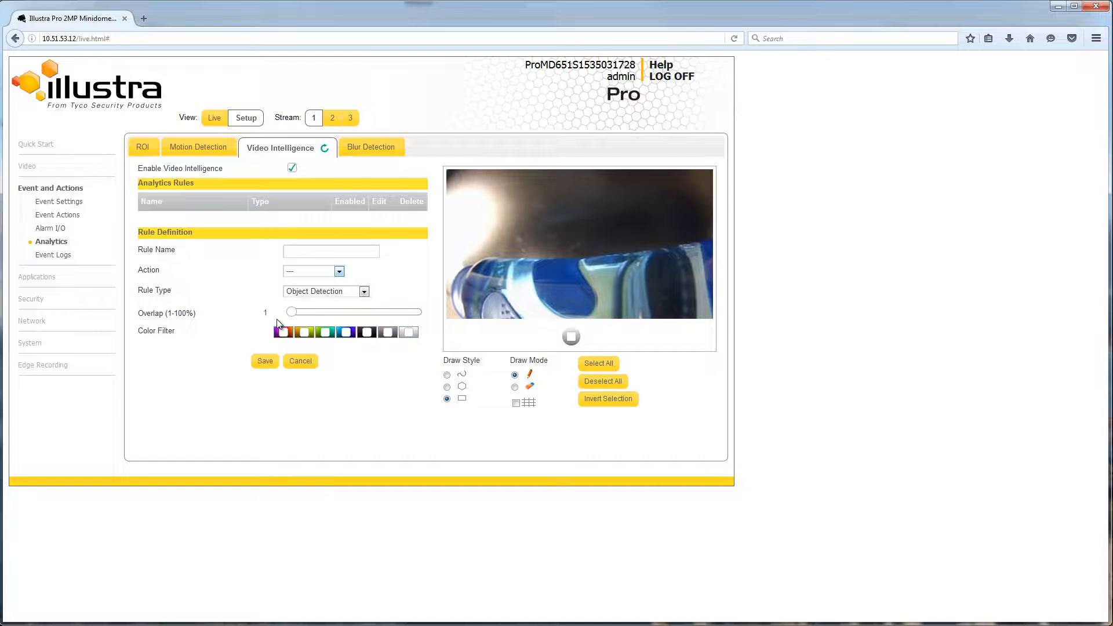
{"action": "left_click", "coordinate": [306, 246]}
{"action": "type", "text": "Chris"}
Step: Set the new rule's action to Fault action 1 and its rule type to Linger
{"action": "left_click", "coordinate": [339, 270]}
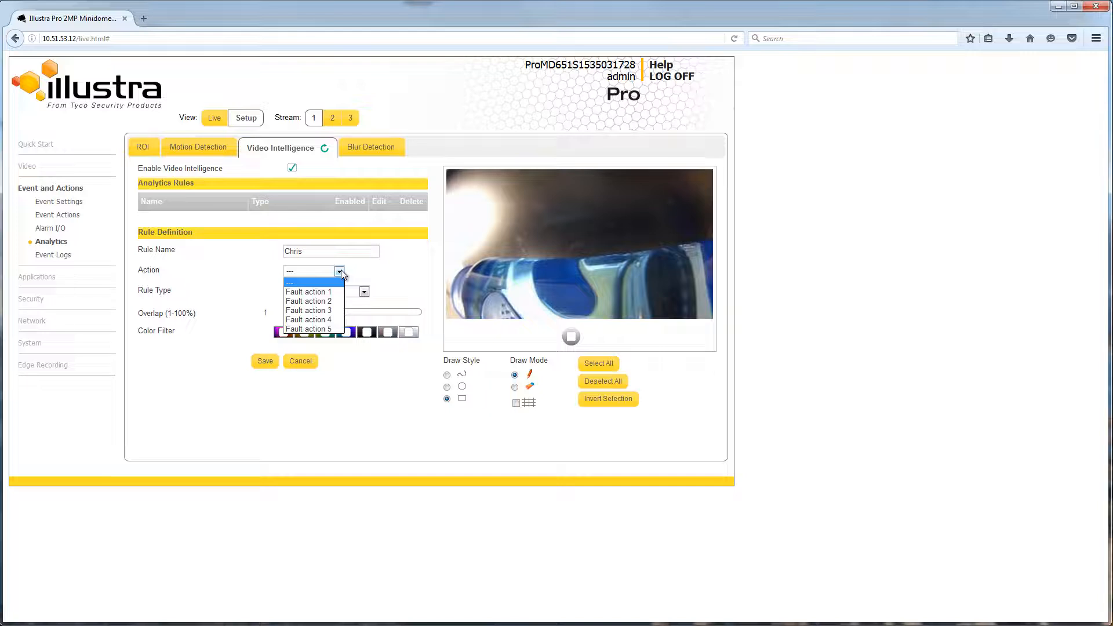
{"action": "left_click", "coordinate": [307, 291]}
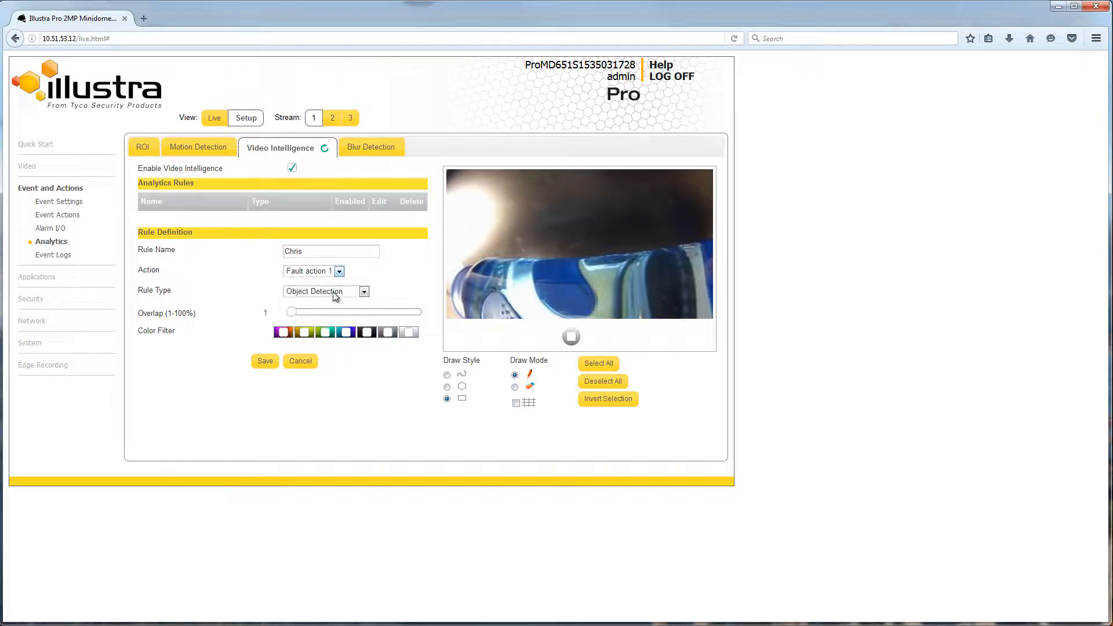
{"action": "left_click", "coordinate": [365, 293]}
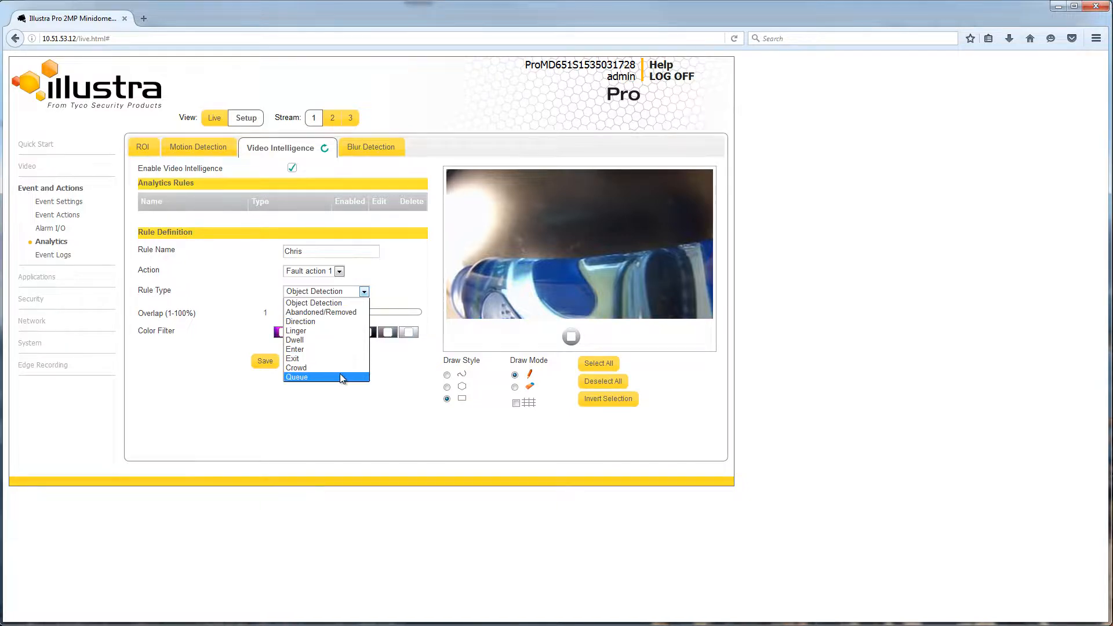
{"action": "left_click", "coordinate": [340, 333]}
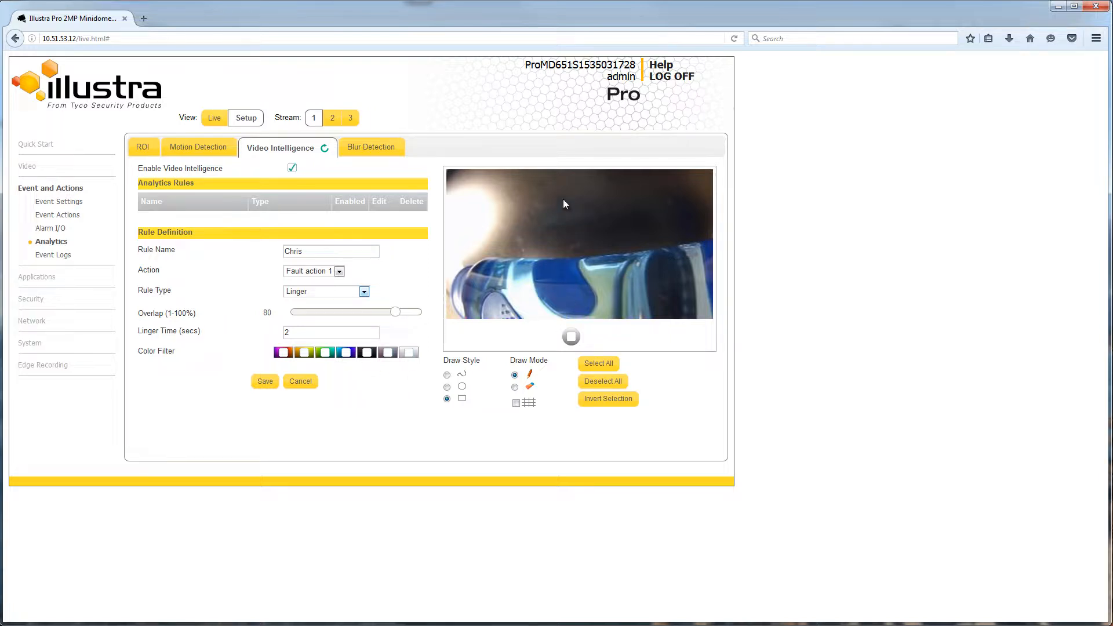
Step: Draw the Linger rule's area on the video's right side, save it, then delete the rule
{"action": "left_click_drag", "start_coordinate": [563, 200], "coordinate": [682, 292]}
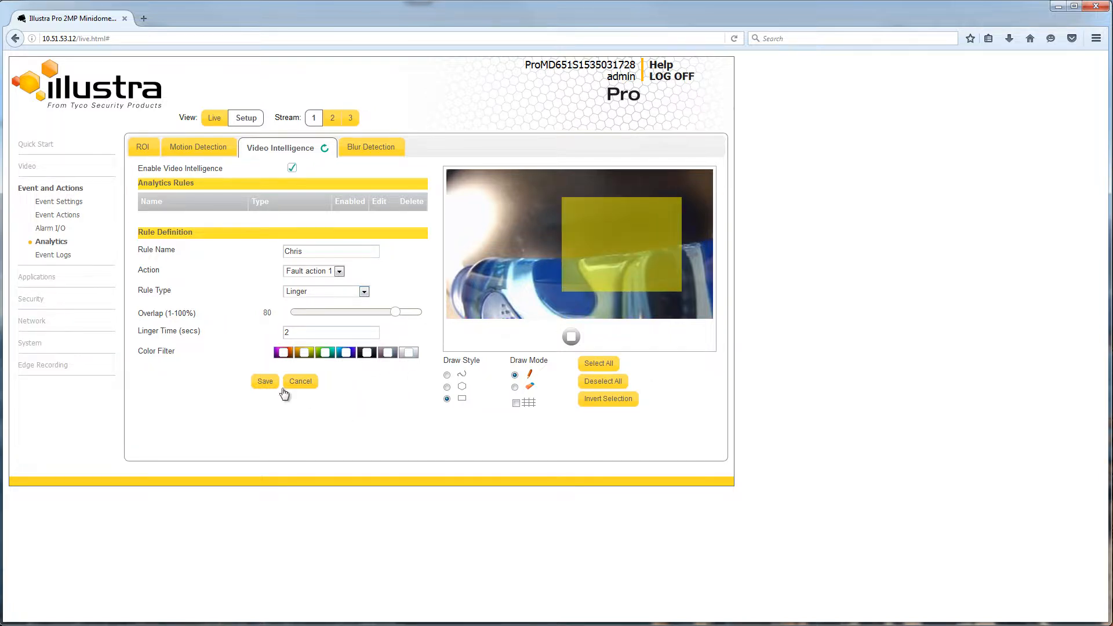
{"action": "left_click", "coordinate": [268, 382]}
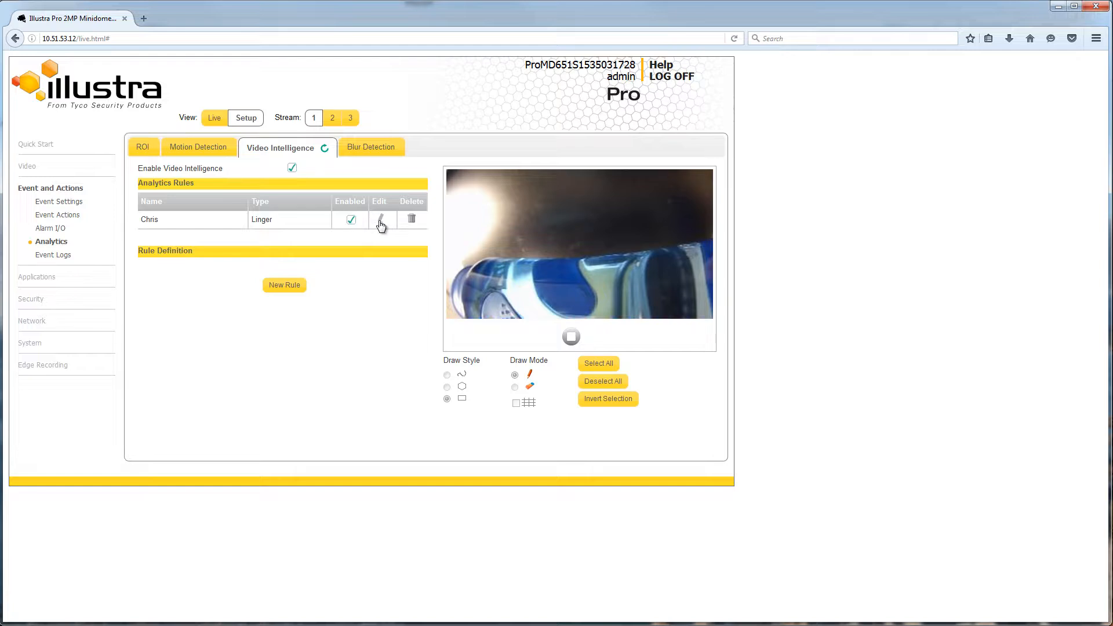
{"action": "left_click", "coordinate": [412, 219]}
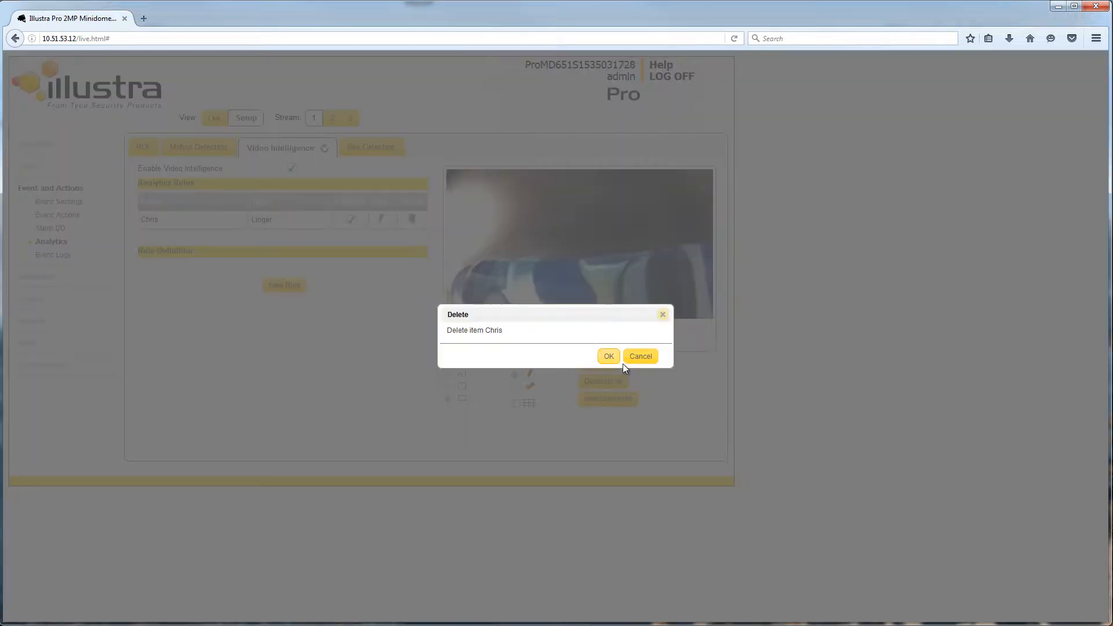
{"action": "left_click", "coordinate": [608, 357]}
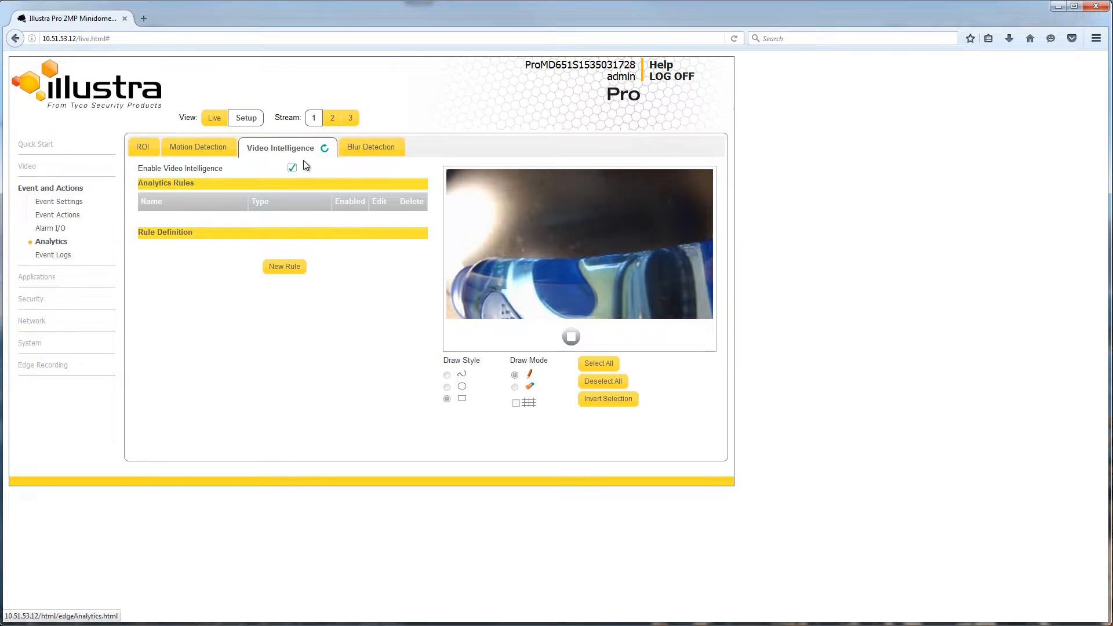
{"action": "left_click", "coordinate": [365, 151]}
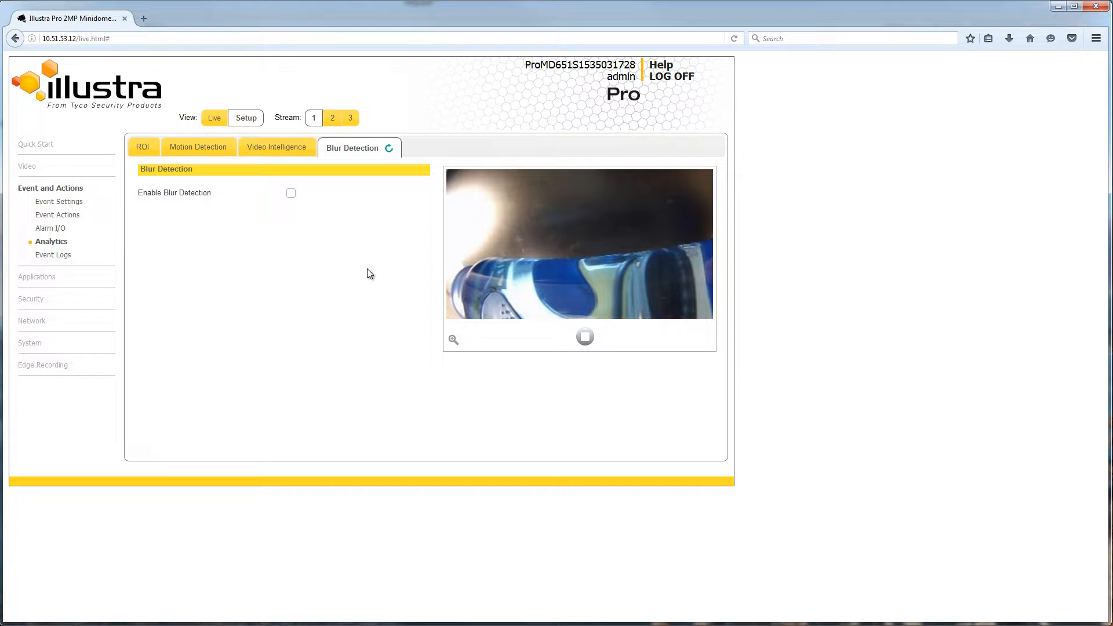
Step: Check Enable Blur Detection on the Blur Detection tab
{"action": "left_click", "coordinate": [291, 193]}
Step: Delete the two ticked MotionDetected entries from the Event Log, leaving 98, then show the empty Fault Log
{"action": "left_click", "coordinate": [52, 255]}
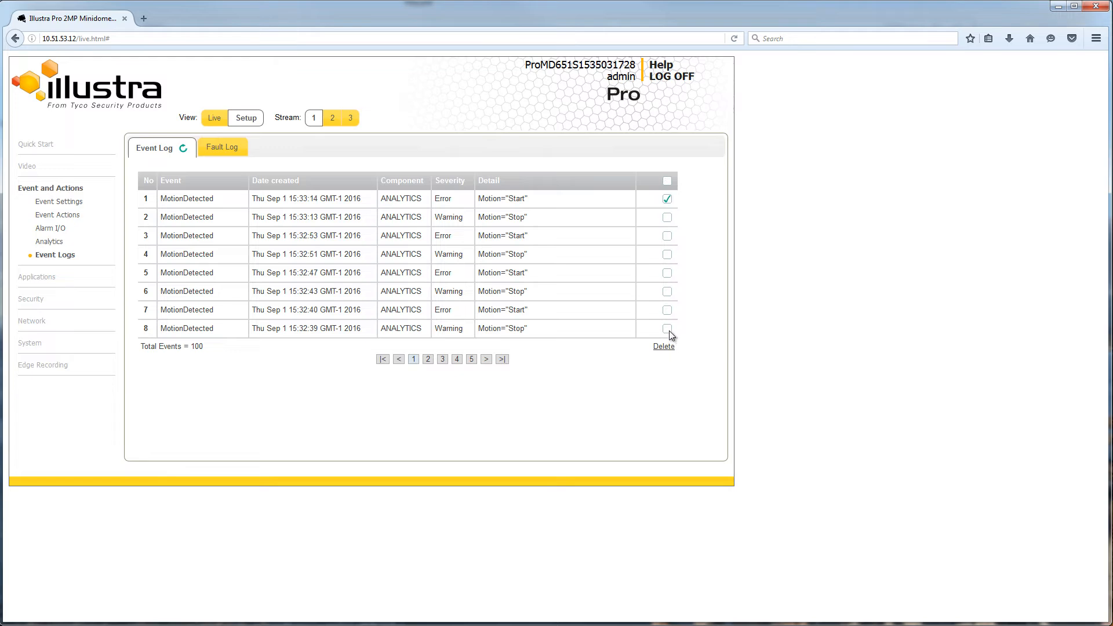
{"action": "left_click", "coordinate": [664, 346]}
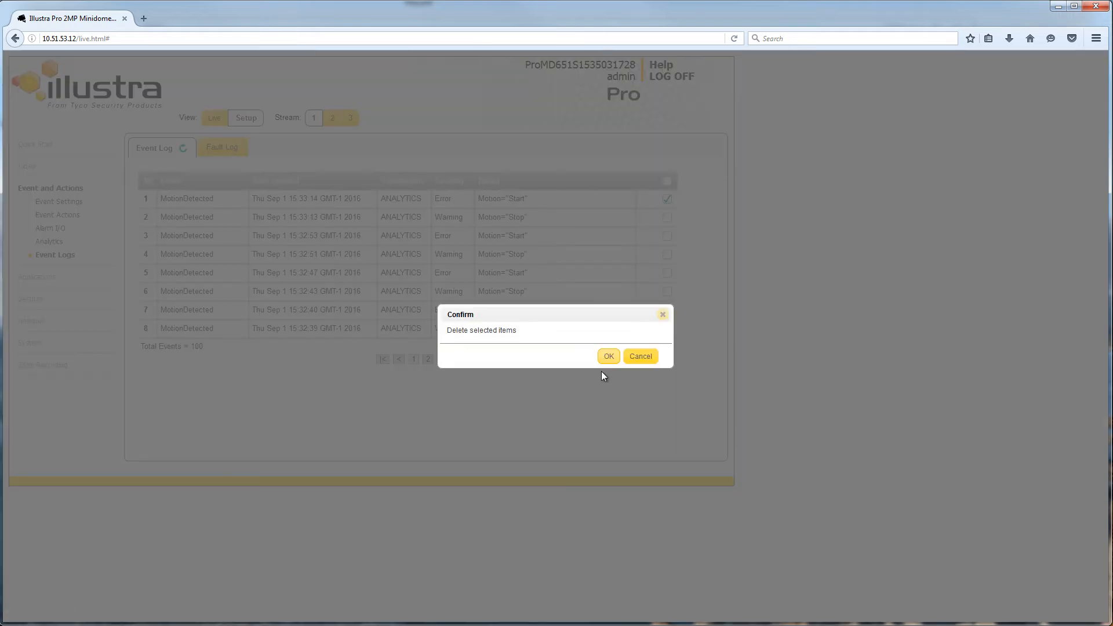
{"action": "left_click", "coordinate": [606, 357]}
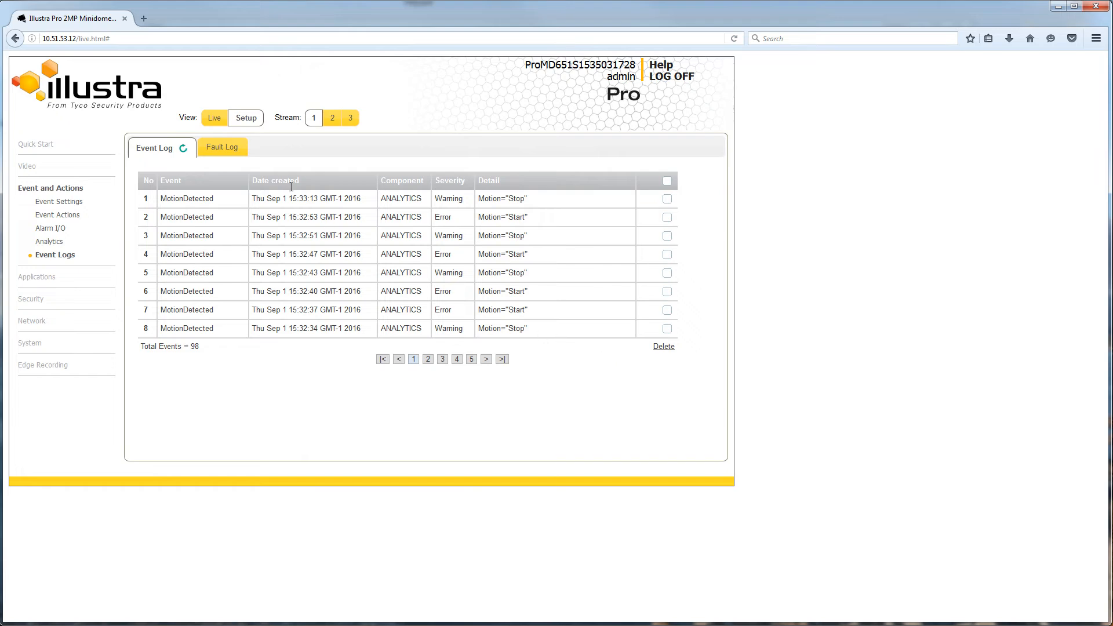
{"action": "left_click", "coordinate": [222, 148]}
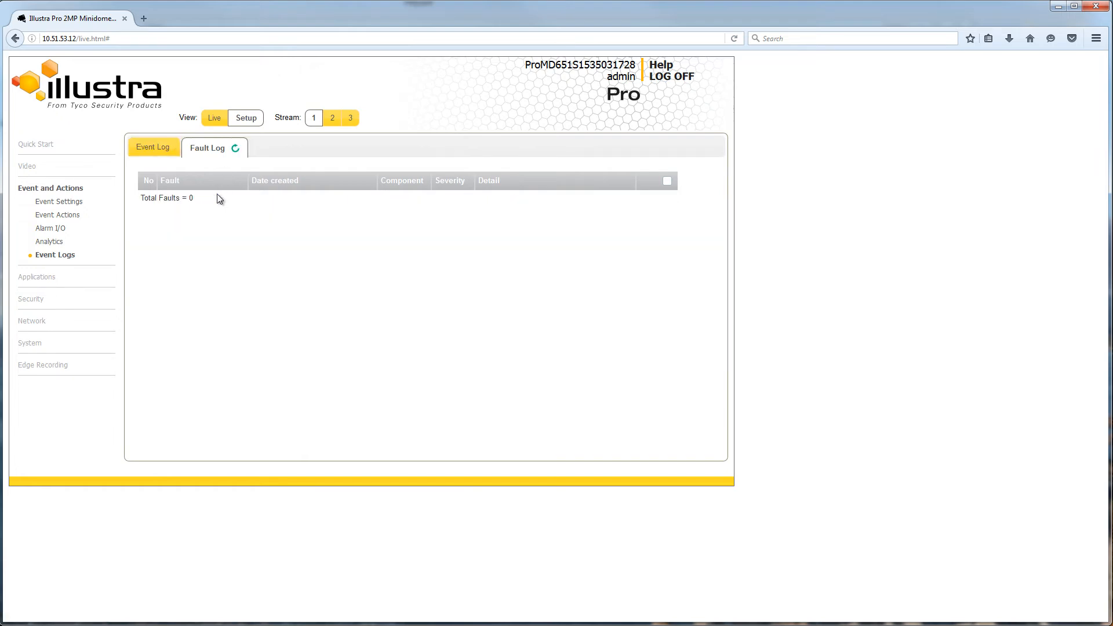